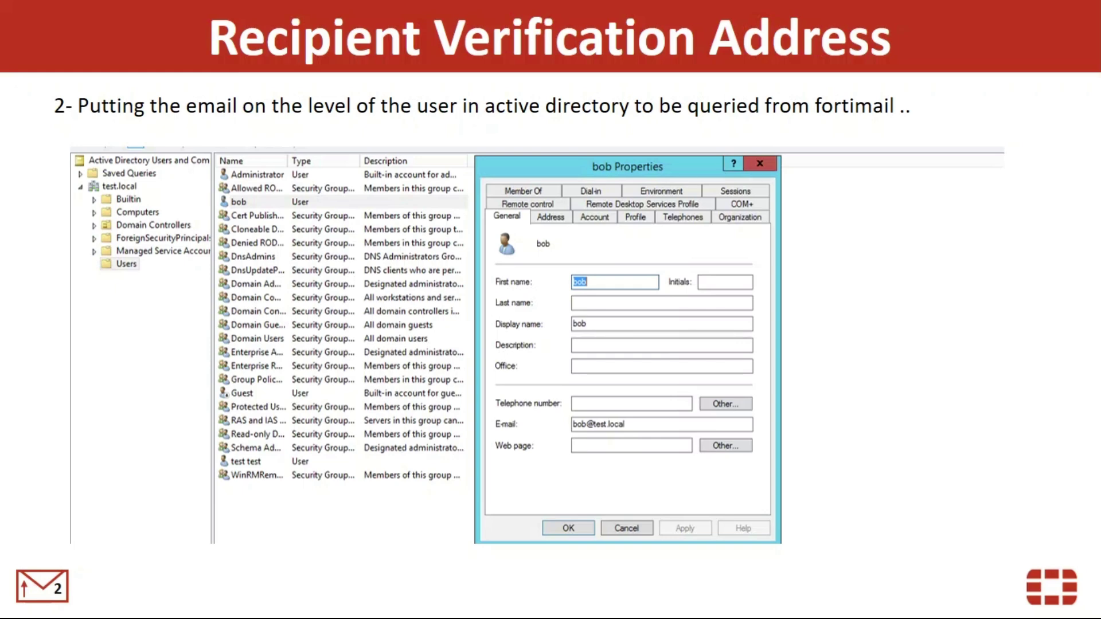
- Advance the slideshow to slide 2, 'Recipient Verification Address'
key("Right")
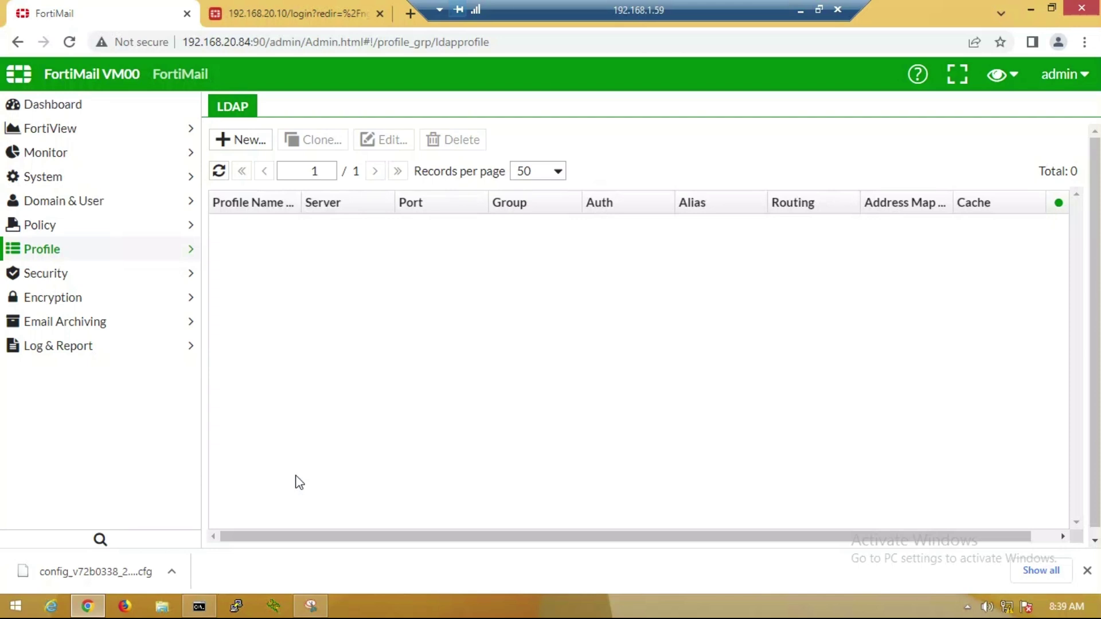
- Start LDAP profile TESTLOCAL for server 192.168.10.20, base DN dc=test,dc=local, with administrator bind credentials
left_click(42, 249)
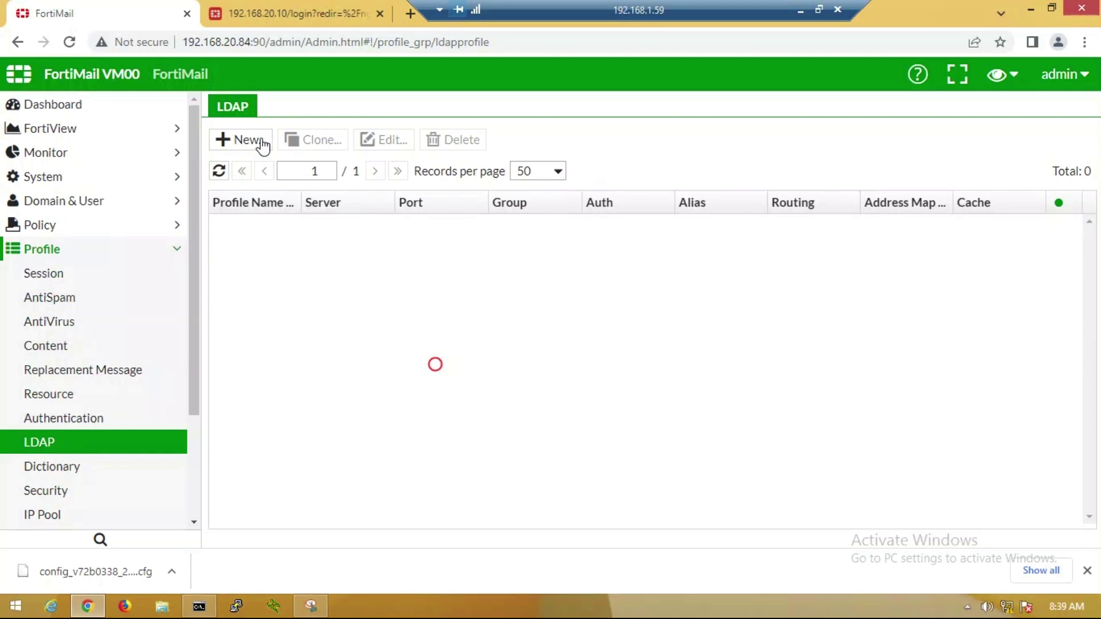
left_click(242, 139)
left_click(369, 145)
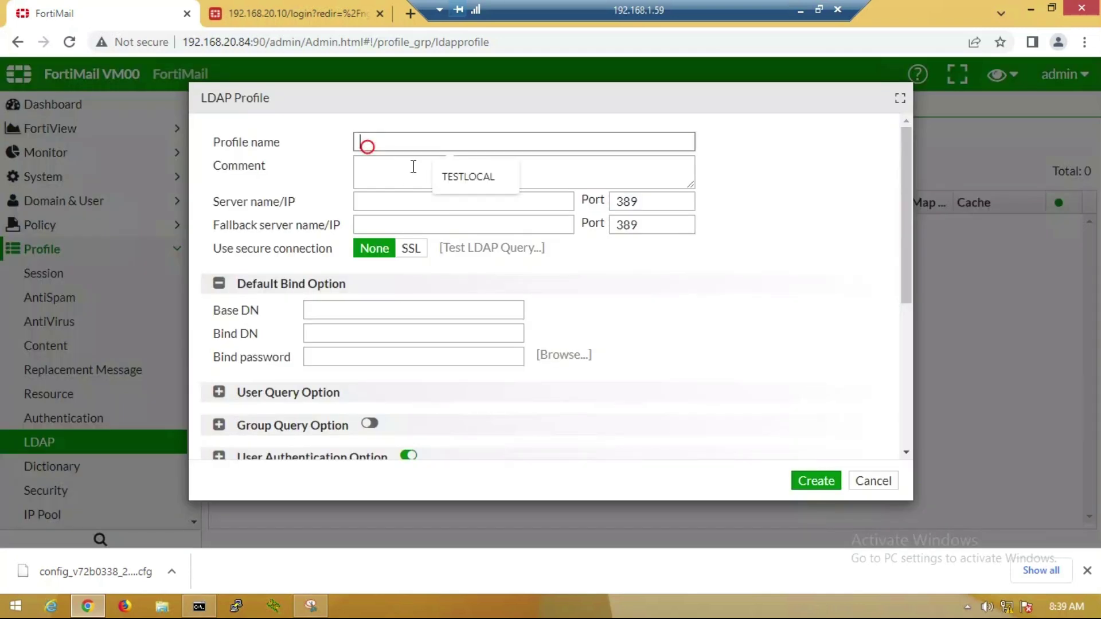
left_click(486, 179)
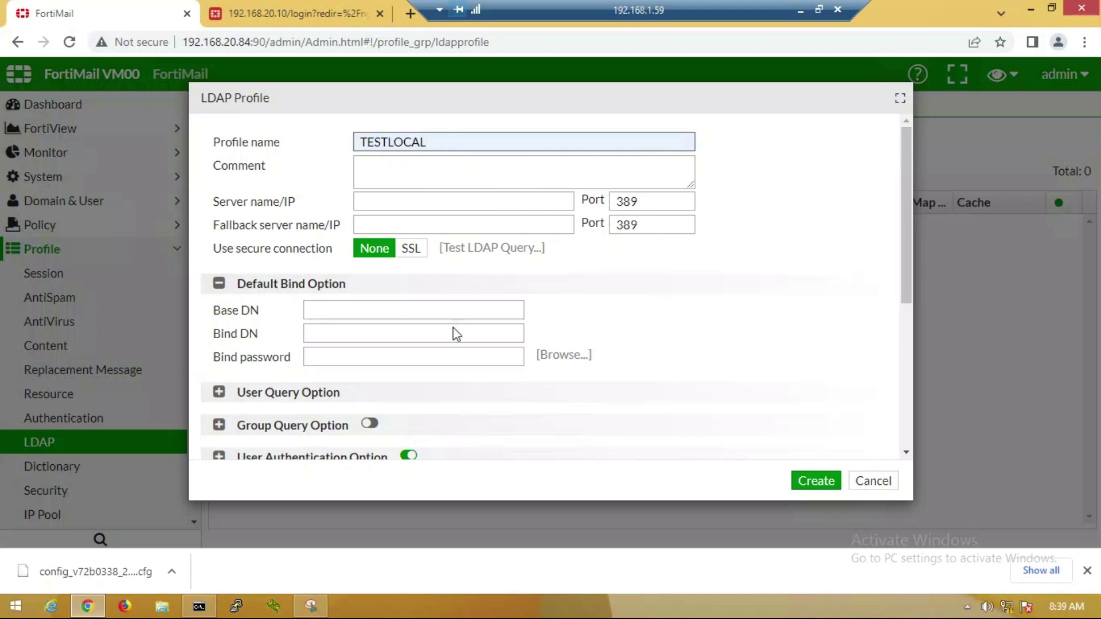
left_click(390, 205)
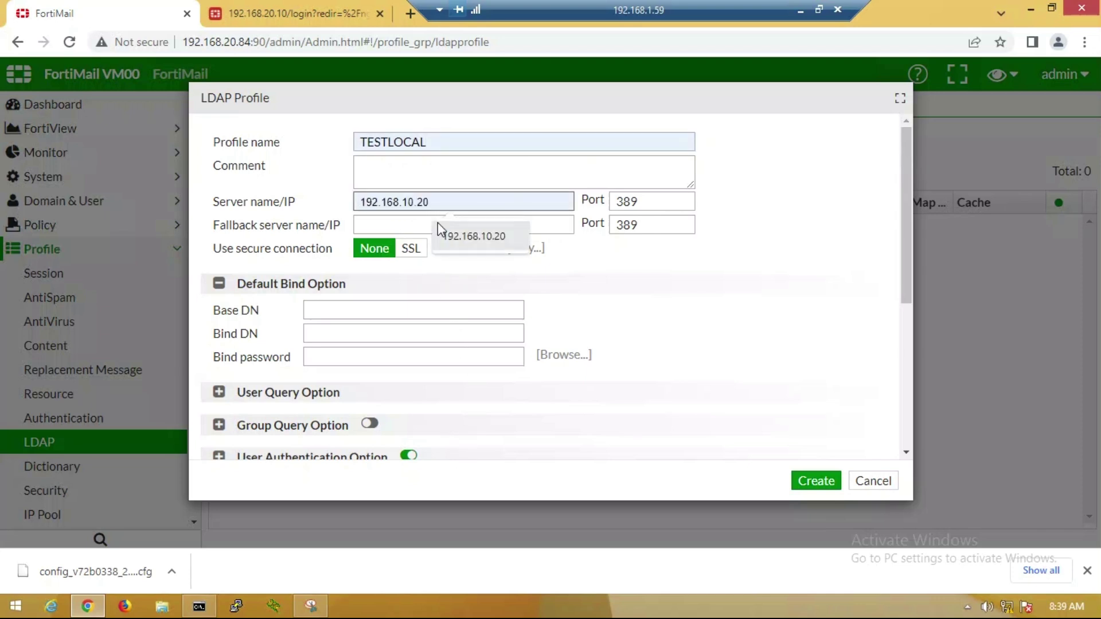
left_click(471, 237)
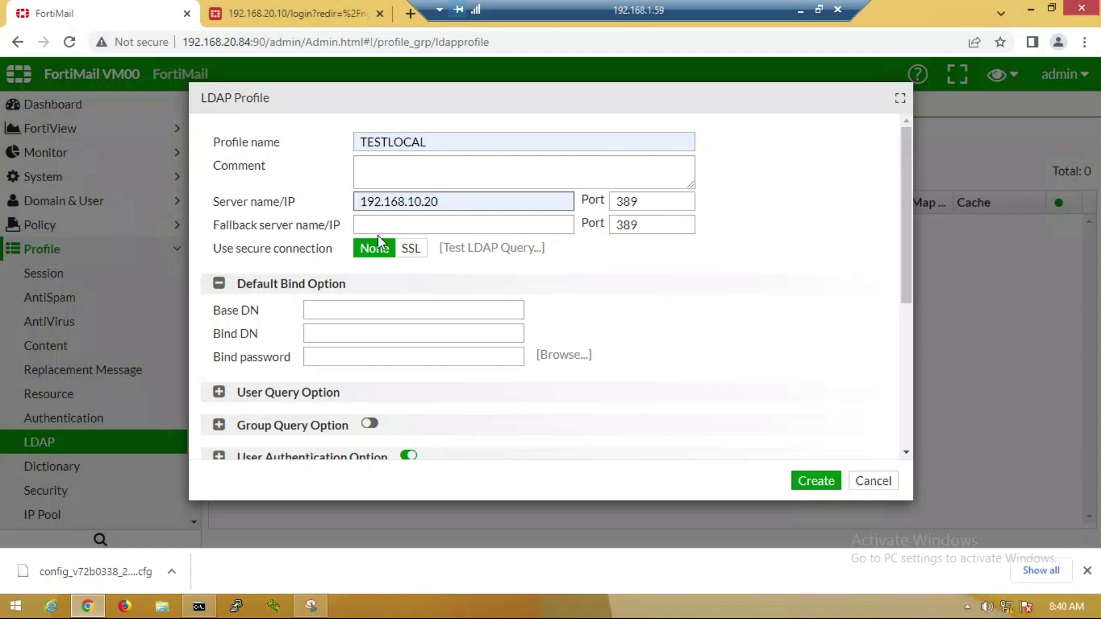
left_click(308, 312)
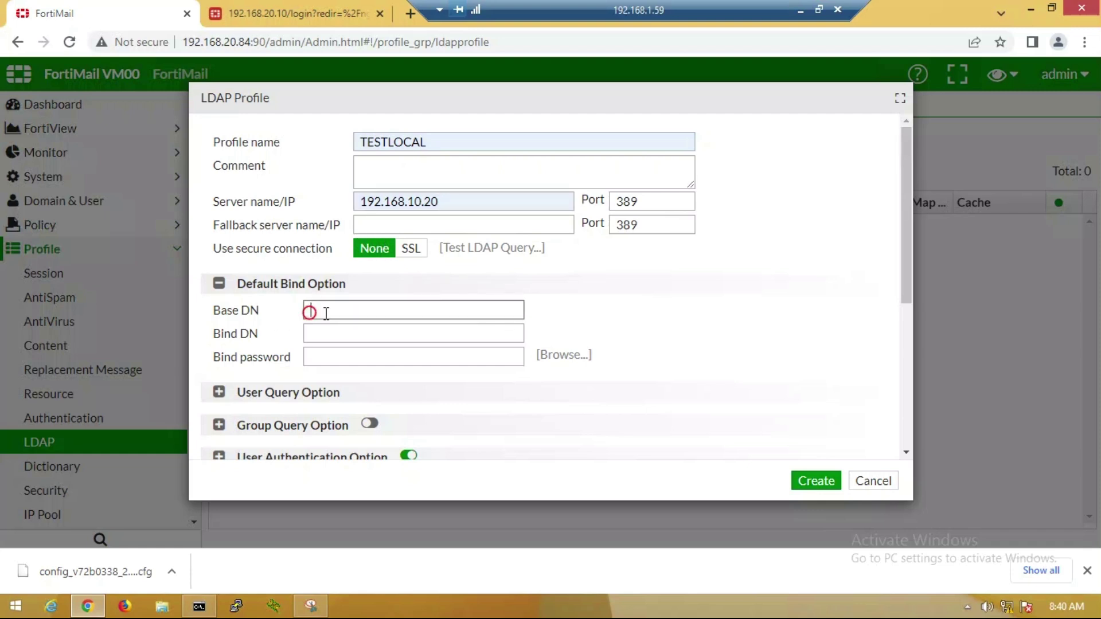
type("dc=test,dc=local")
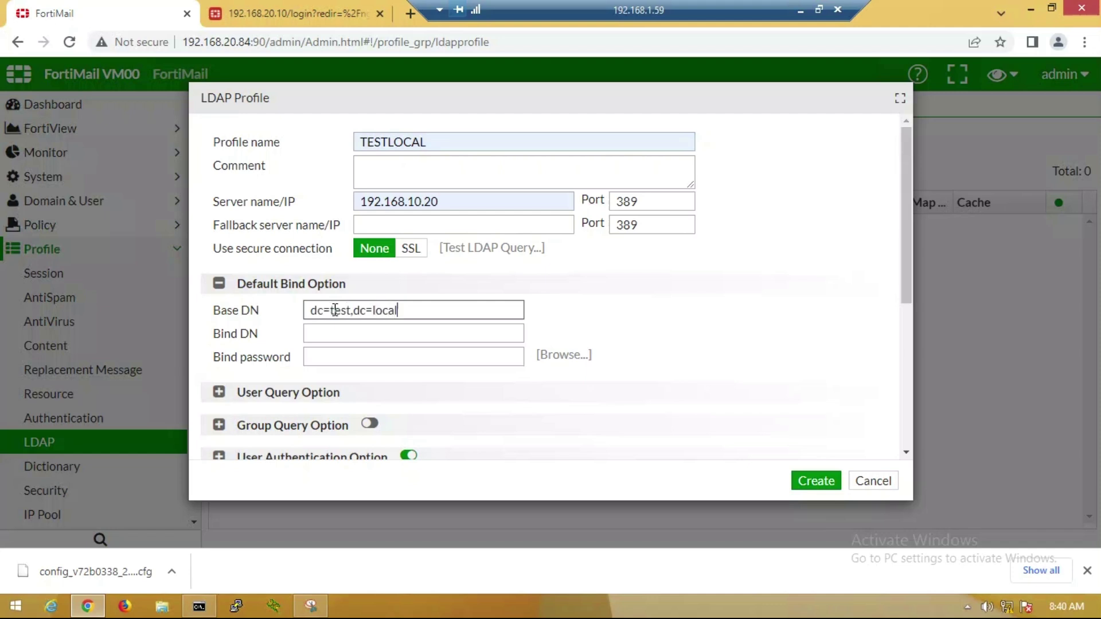
left_click(329, 337)
type("admini")
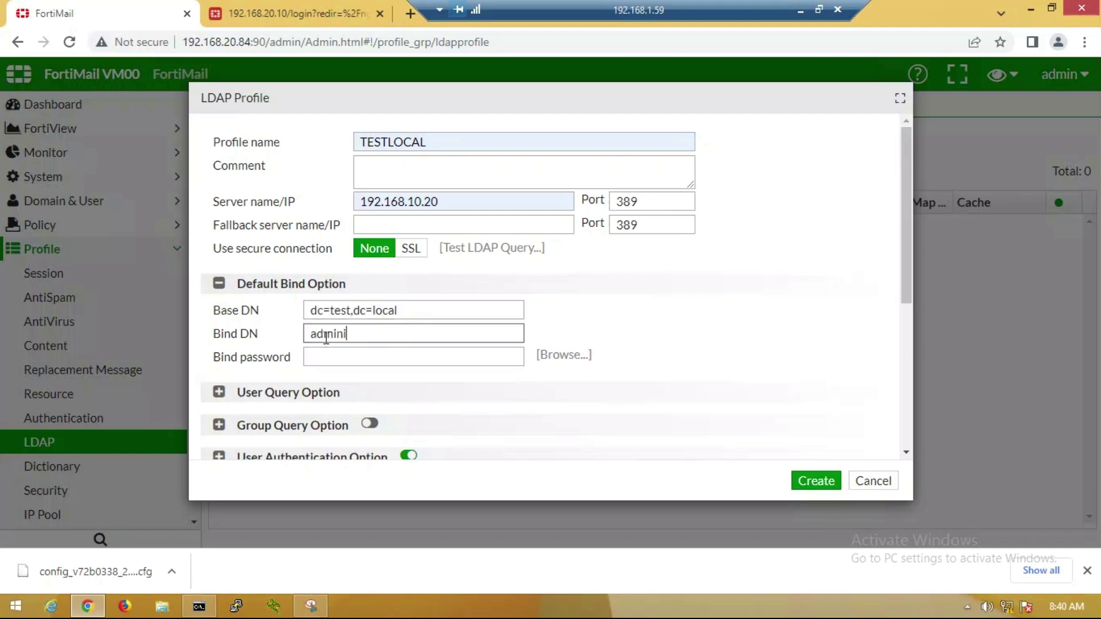
type("strator@test.local")
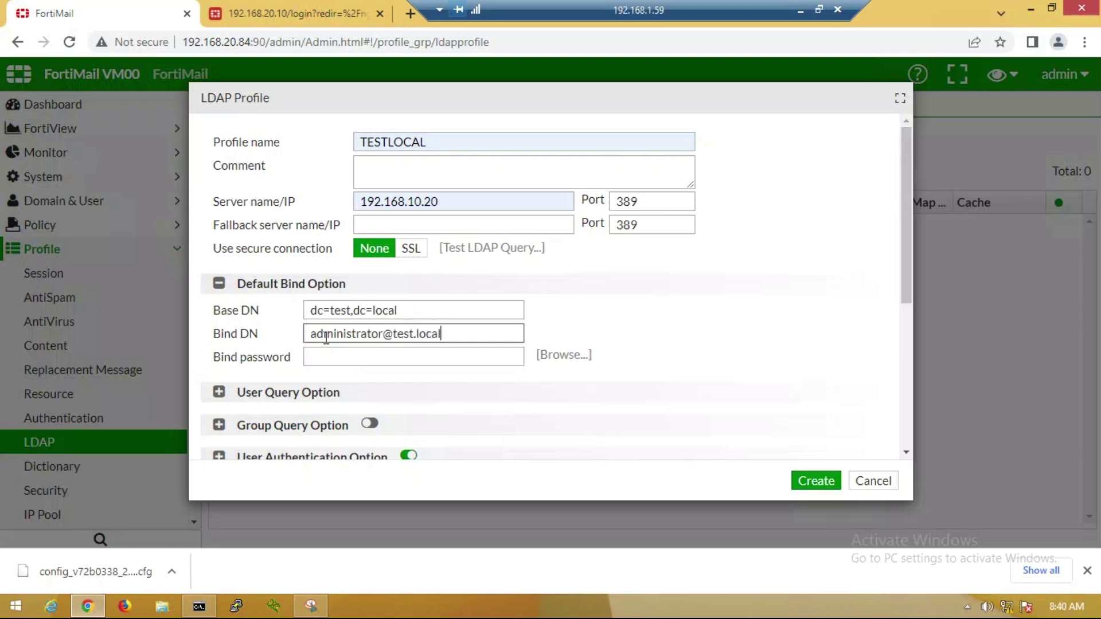
left_click(350, 356)
type("•••••")
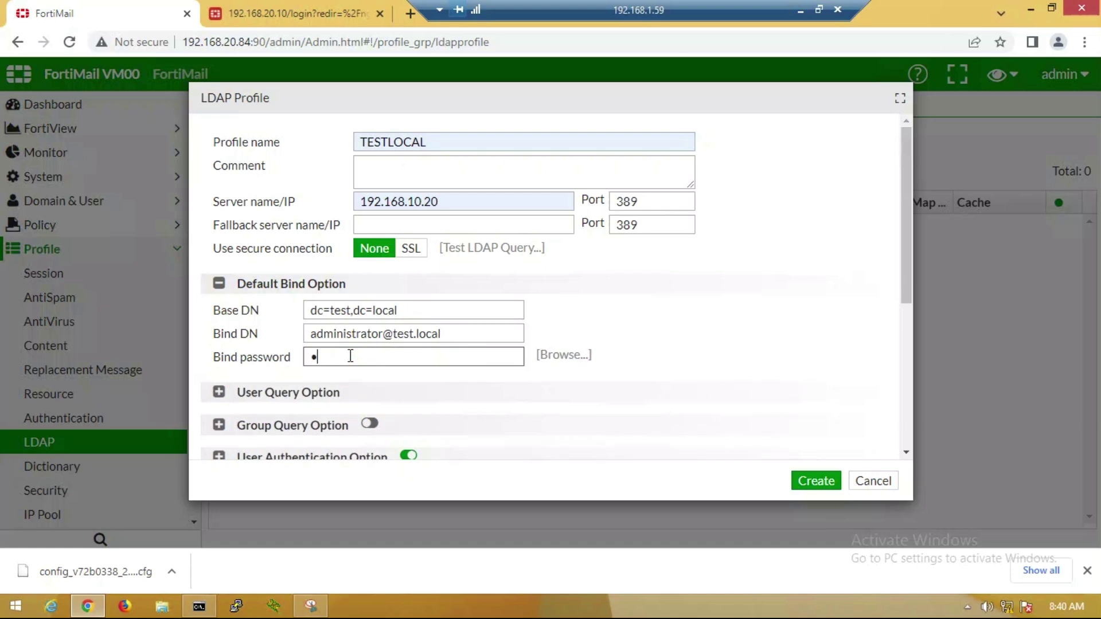
type("••••")
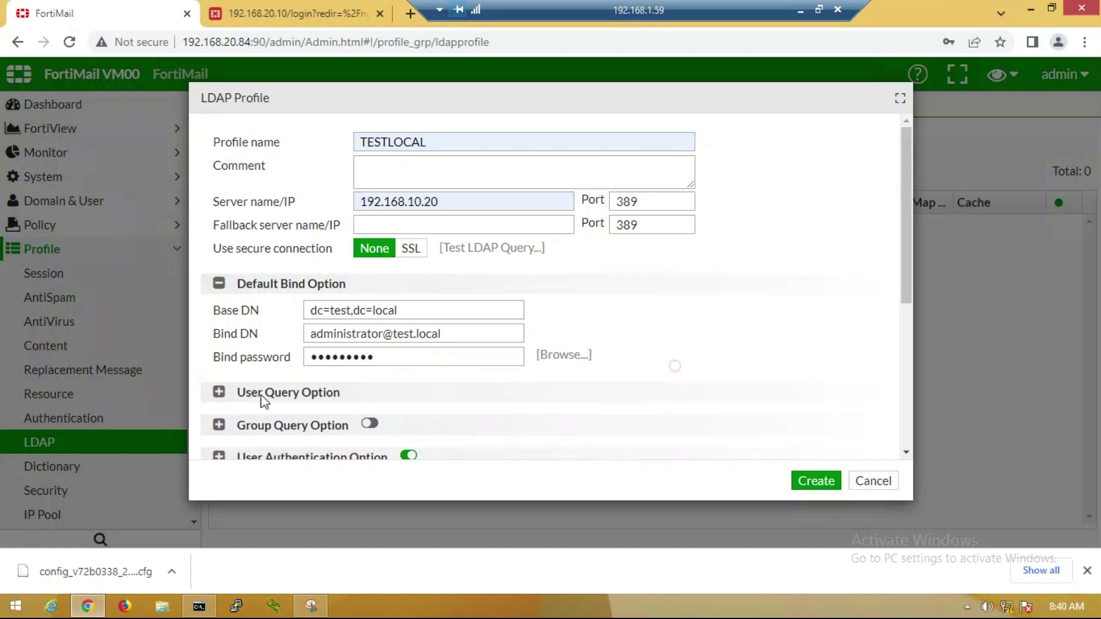
- Set the user query schema to Active Directory, enable group query, and create the profile
scroll(246, 370, "down", 2)
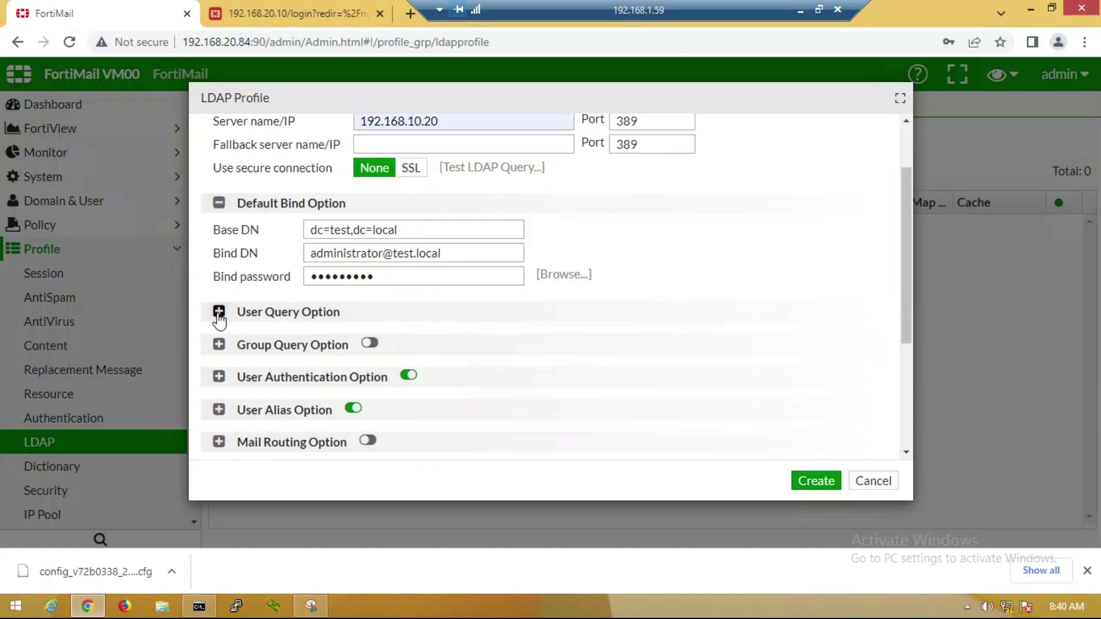
left_click(218, 312)
left_click(561, 343)
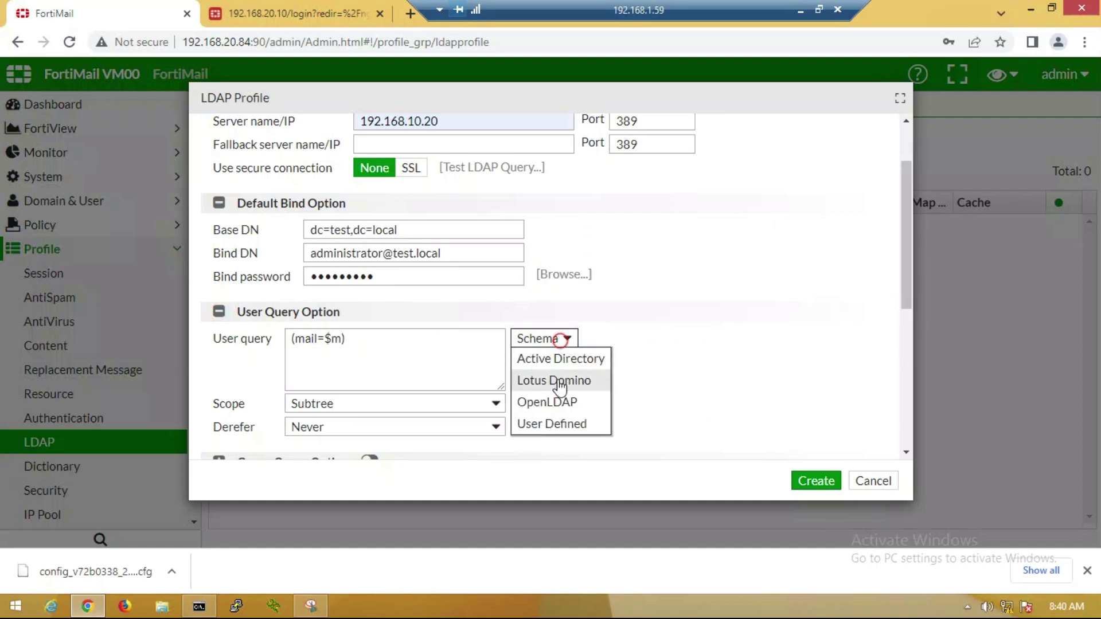
left_click(553, 362)
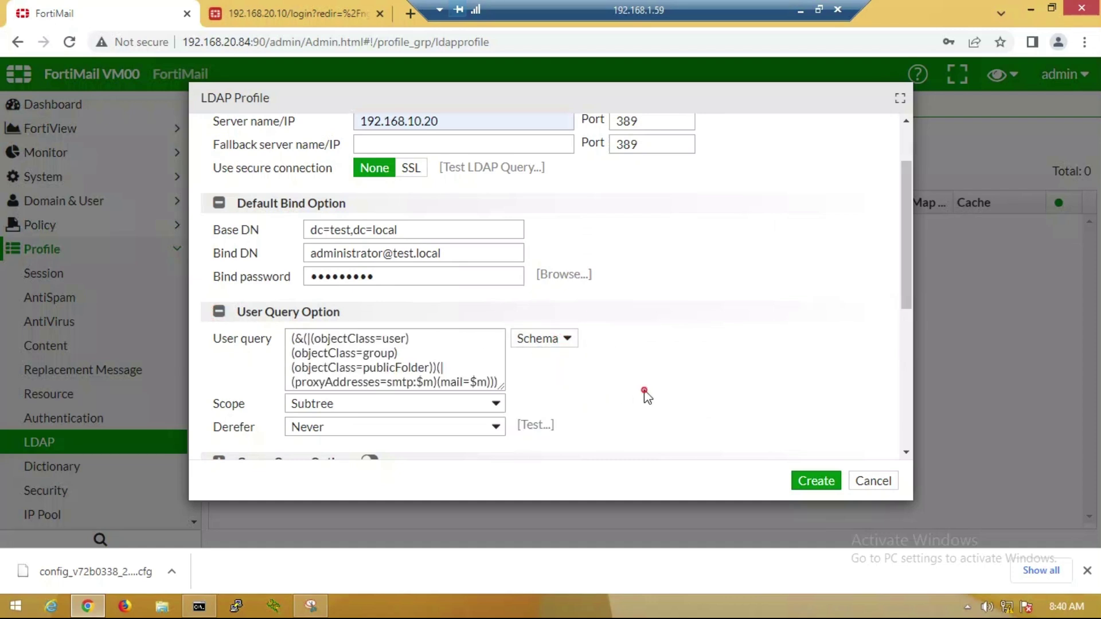
scroll(645, 396, "down", 4)
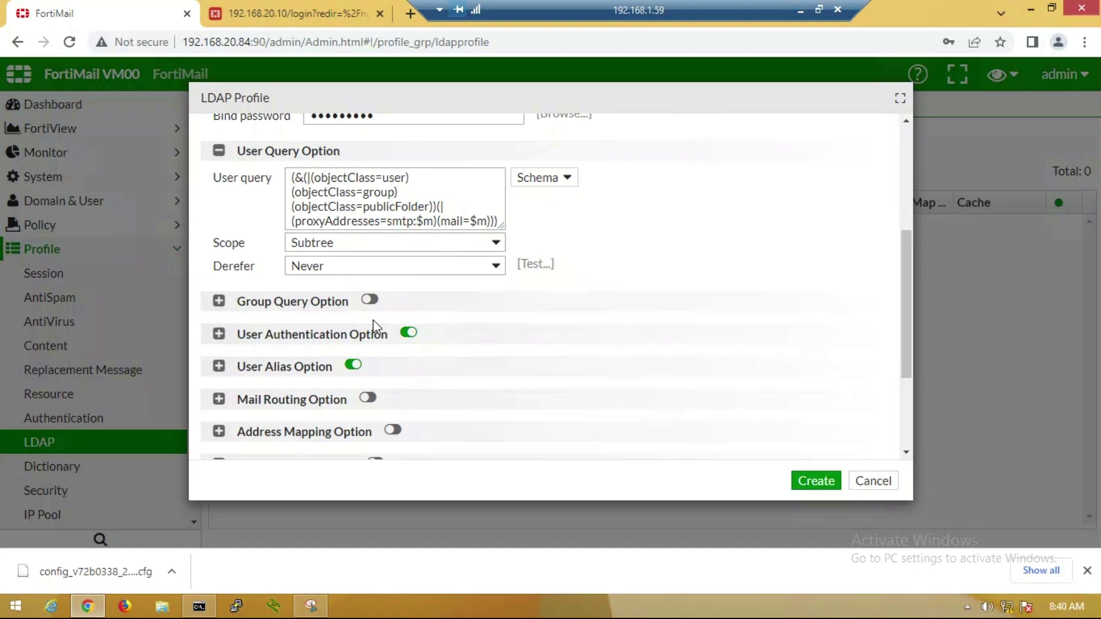
left_click(370, 300)
left_click(817, 484)
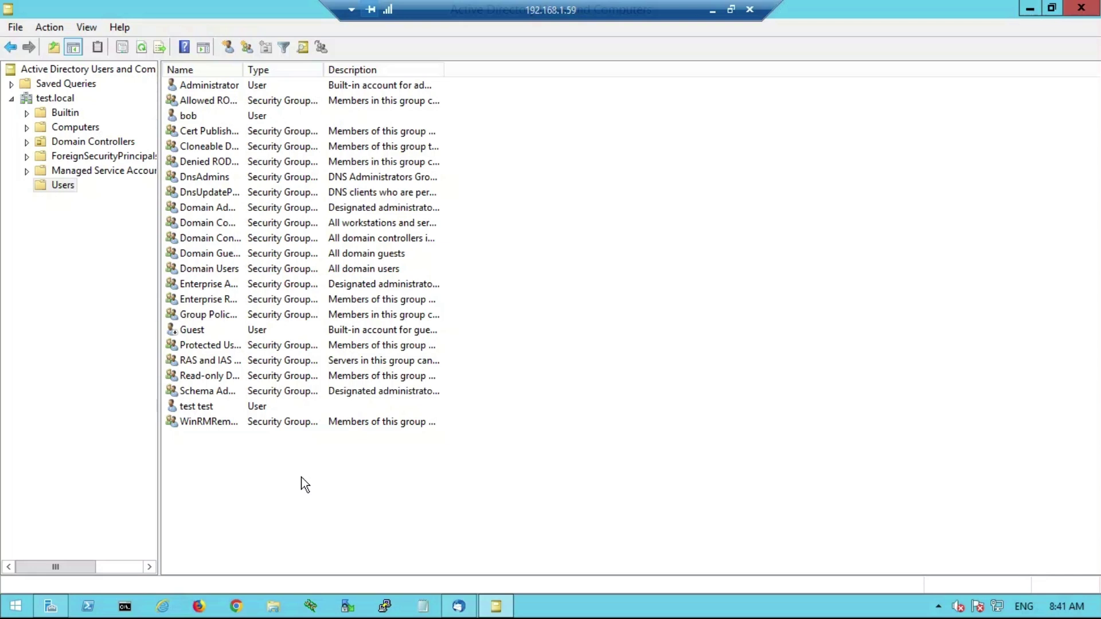
- Check the existing user's e-mail address in their account properties
left_click(195, 115)
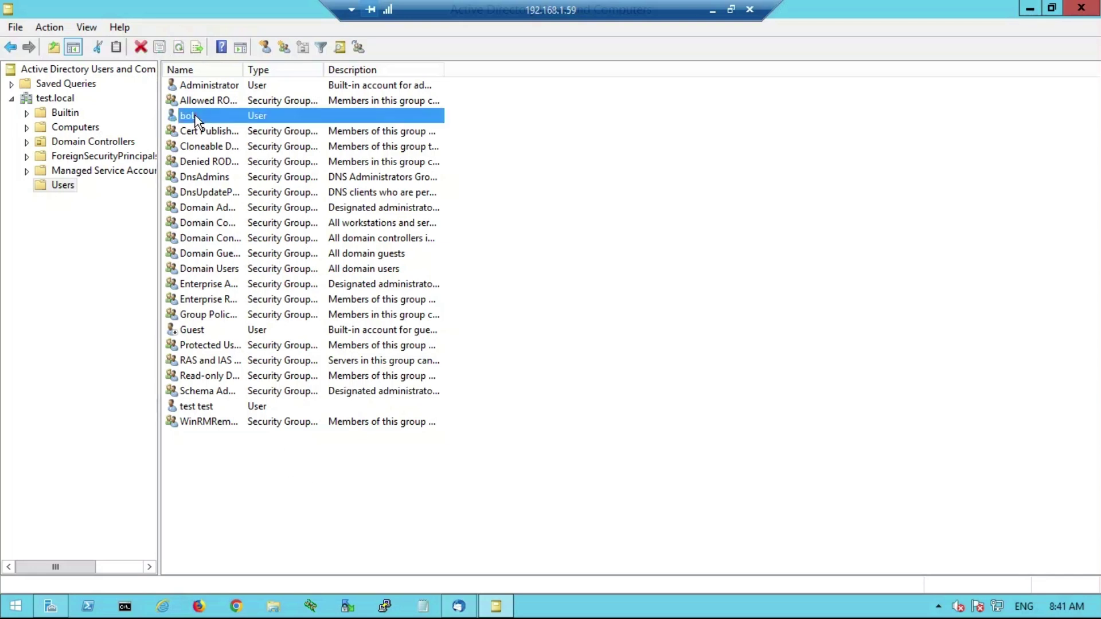
double_click(195, 115)
left_click(578, 365)
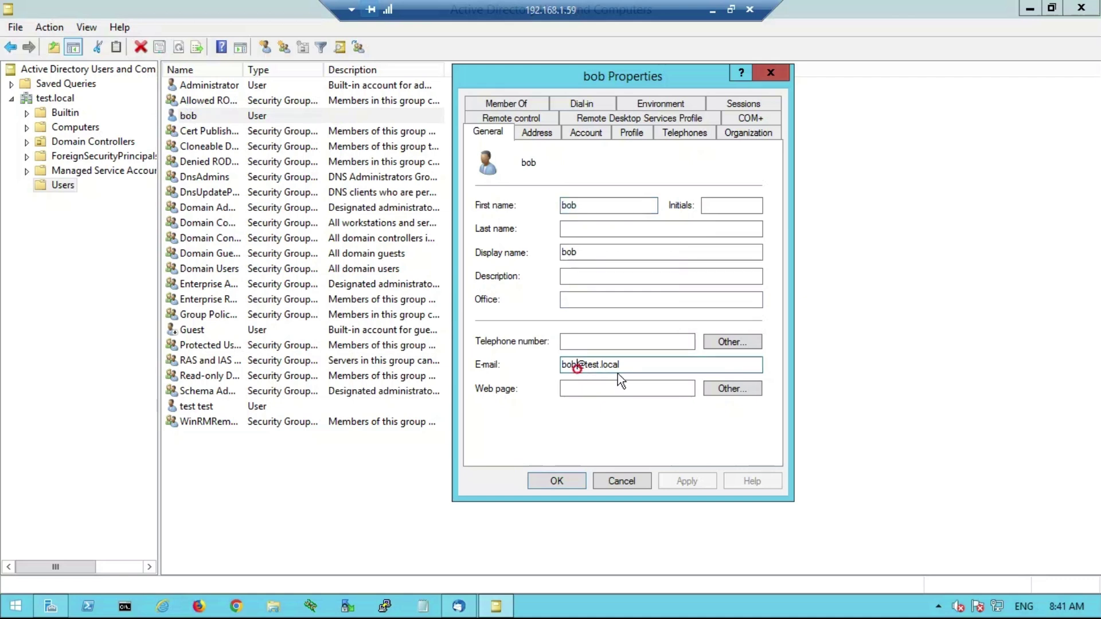
double_click(633, 365)
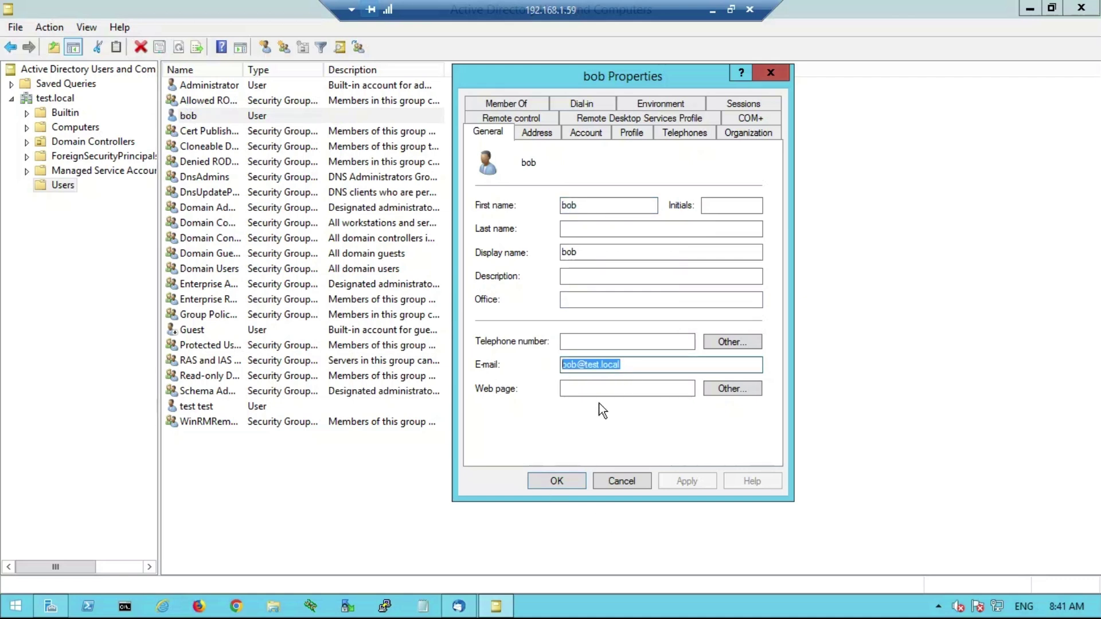
left_click(622, 481)
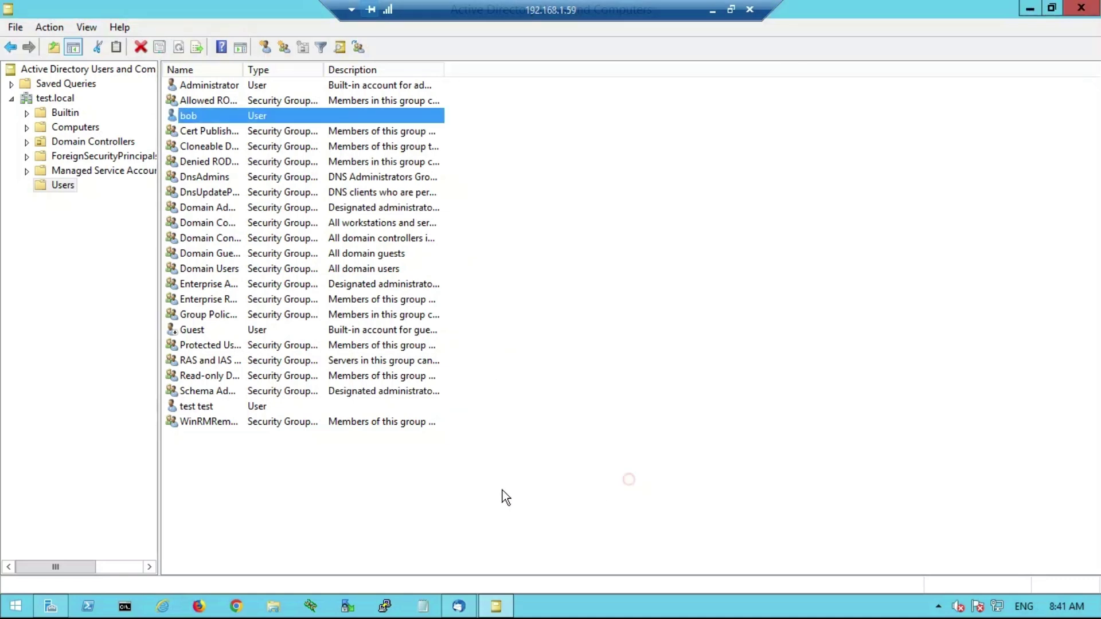
- Create a new user account in Users with a logon name and password
left_click(265, 47)
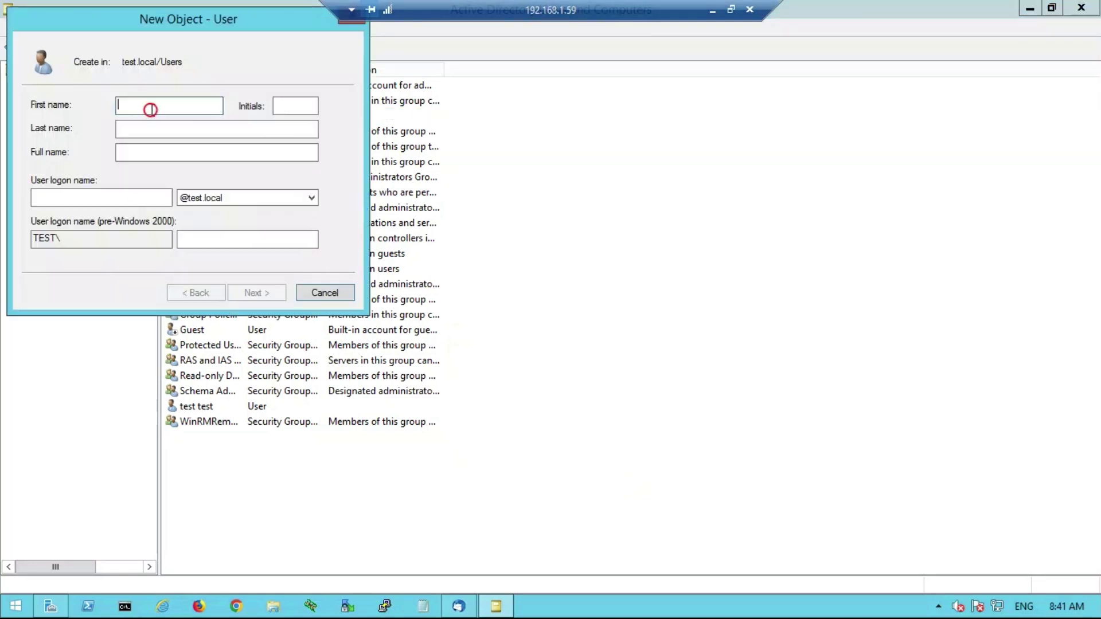
type("haland")
key("Tab")
key("Tab")
key("Tab")
key("Tab")
type("haland")
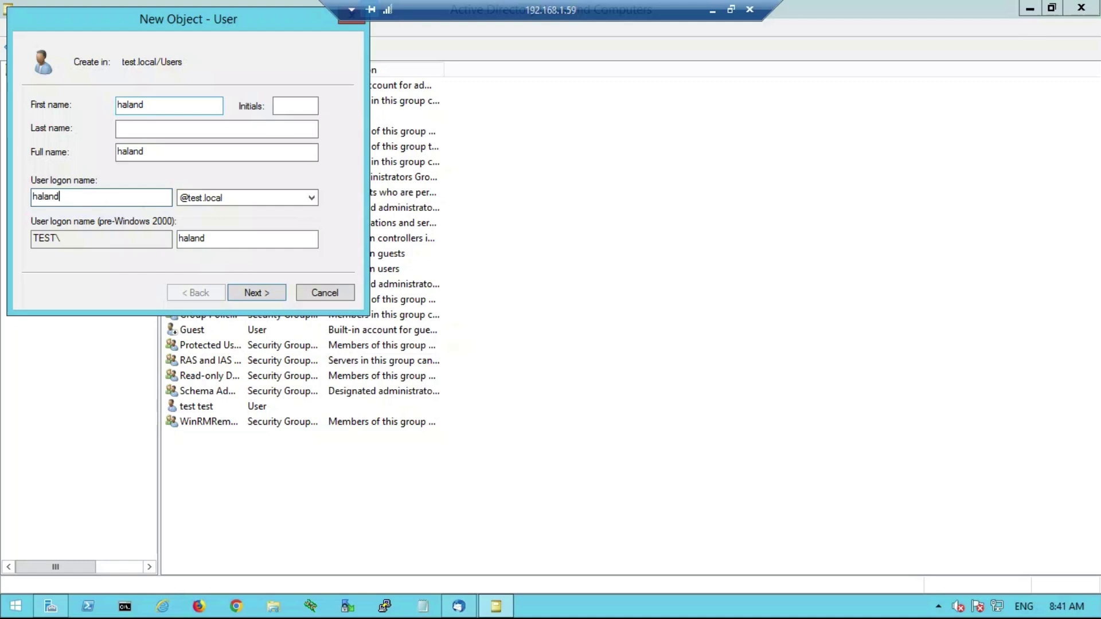
left_click(255, 293)
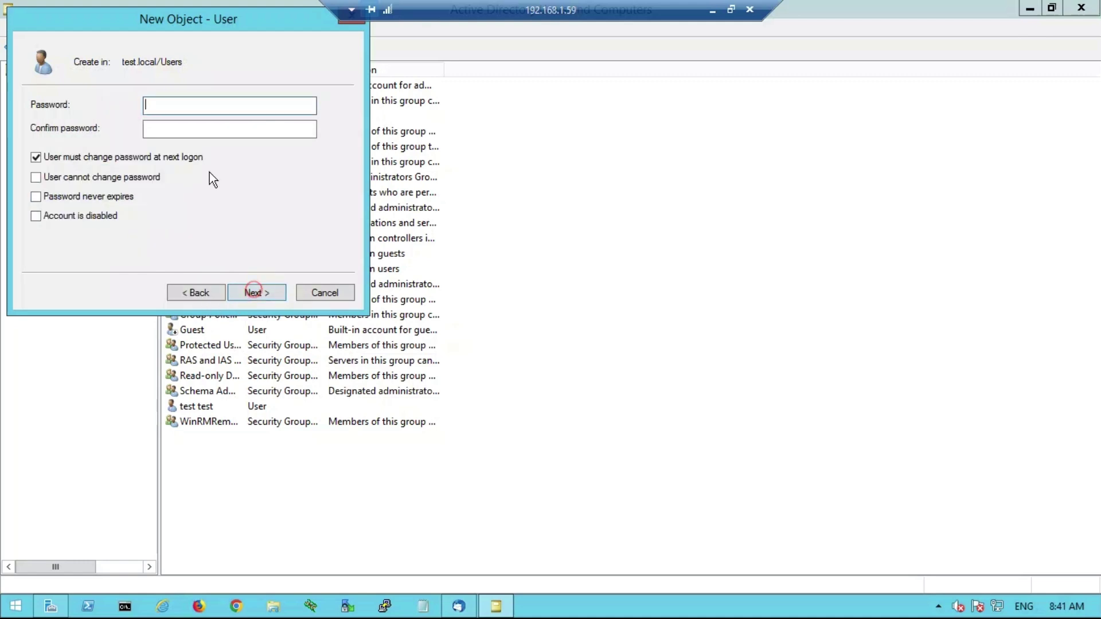
type("P@ssw0rd12")
key("Tab")
type("P@ssw0rd12")
left_click(36, 157)
left_click(268, 293)
left_click(258, 292)
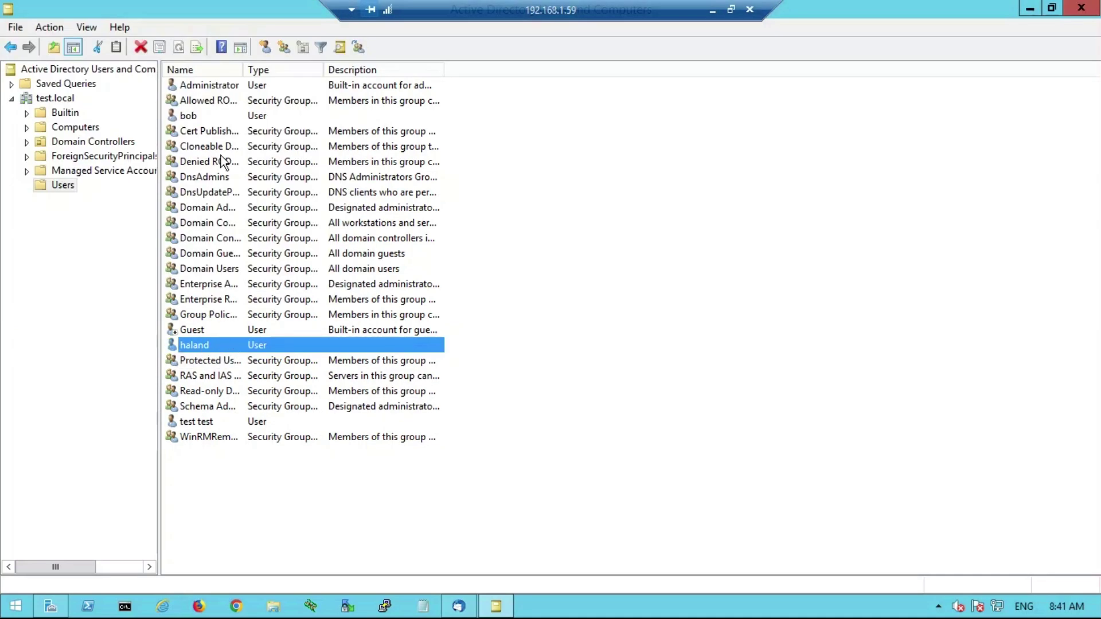
- Compare both users' E-mail fields, confirming the new user has no address set
double_click(207, 115)
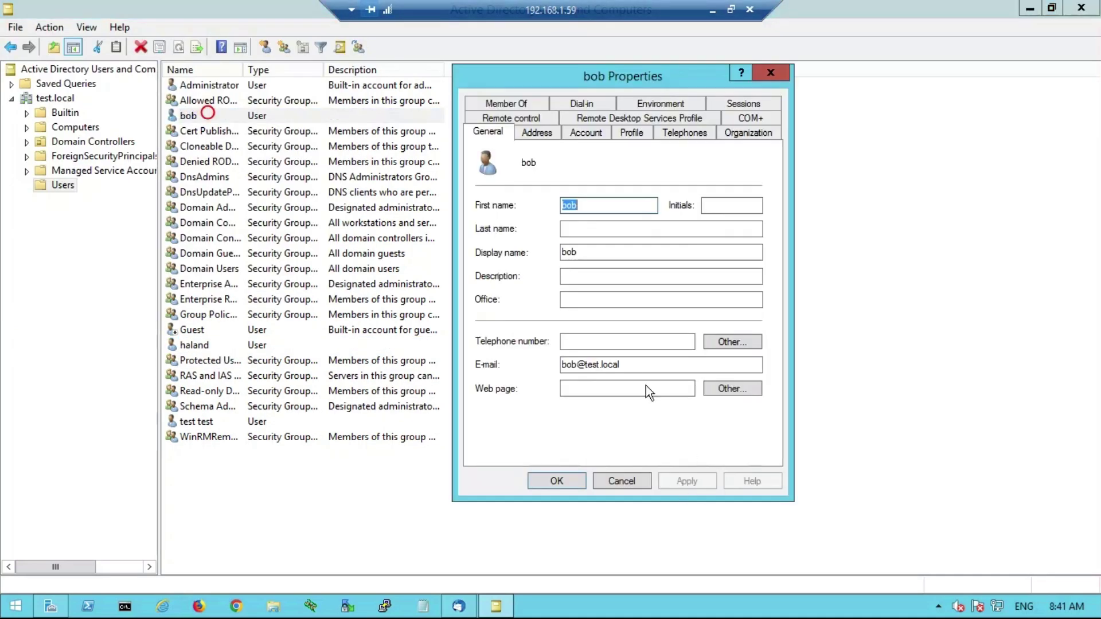
left_click(636, 359)
left_click_drag(638, 367, 553, 364)
left_click(620, 481)
double_click(222, 347)
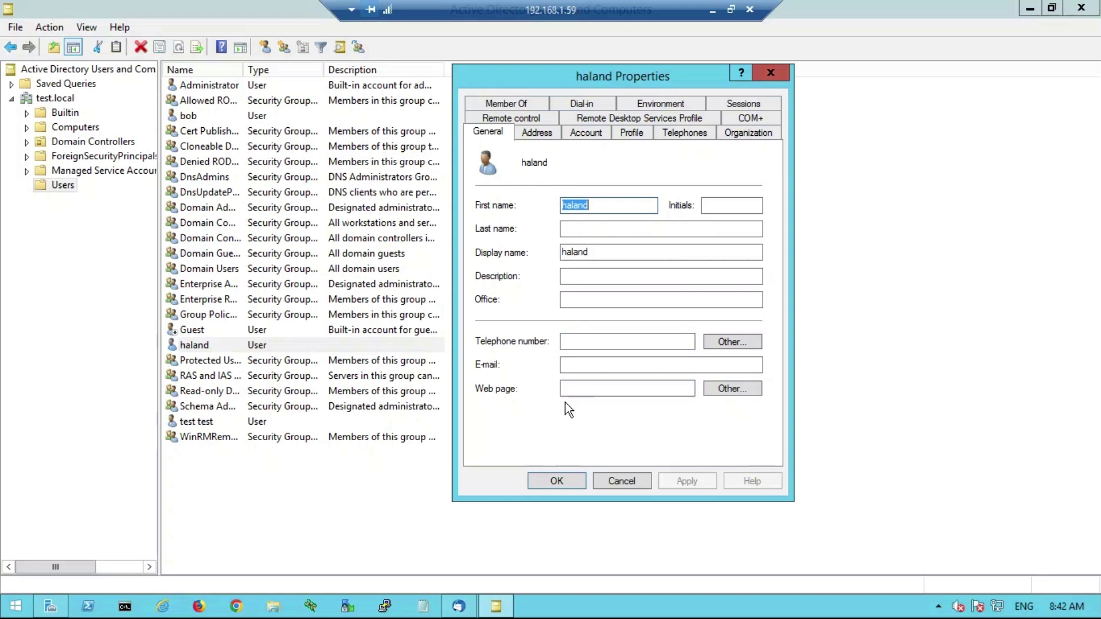
left_click(609, 483)
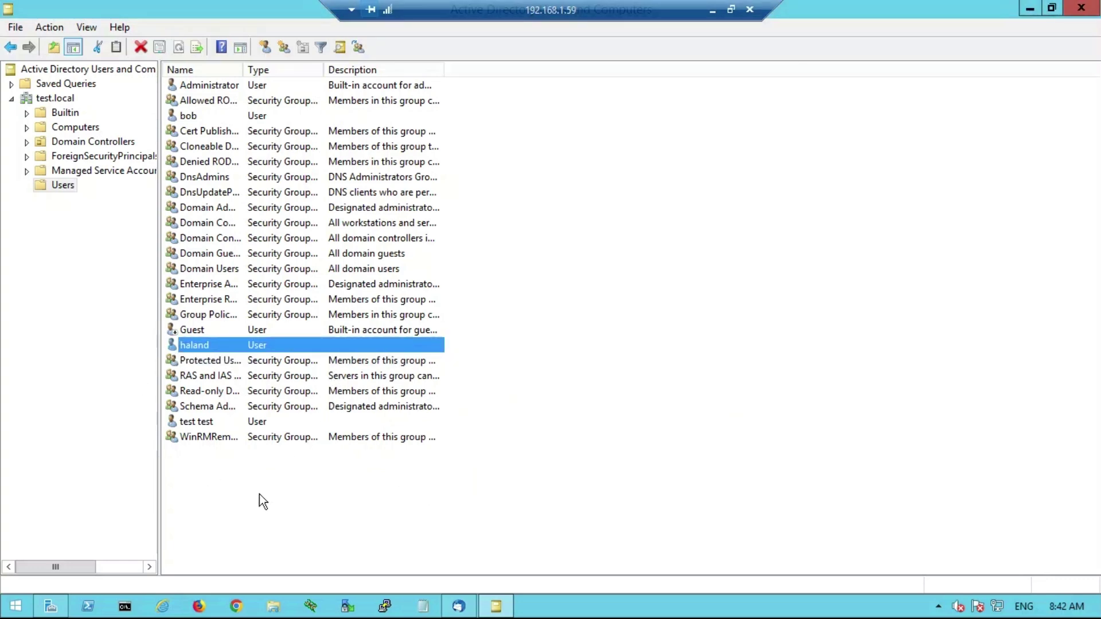
left_click(459, 606)
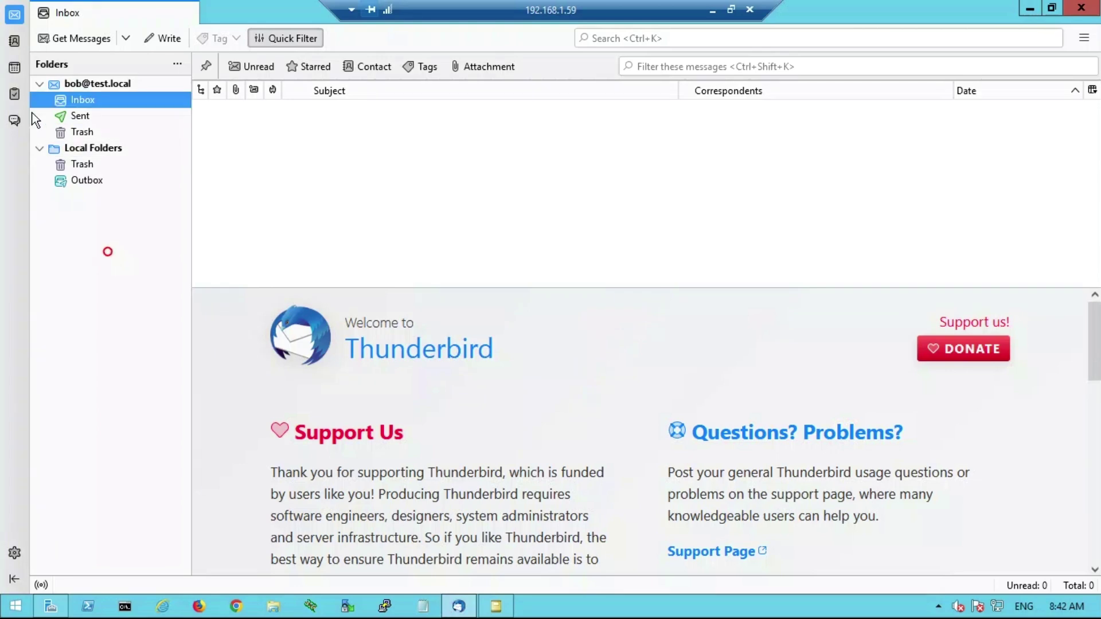
- Start a new Thunderbird mail account for the new user with name, test.local address and password
left_click(14, 553)
left_click(98, 504)
left_click(121, 453)
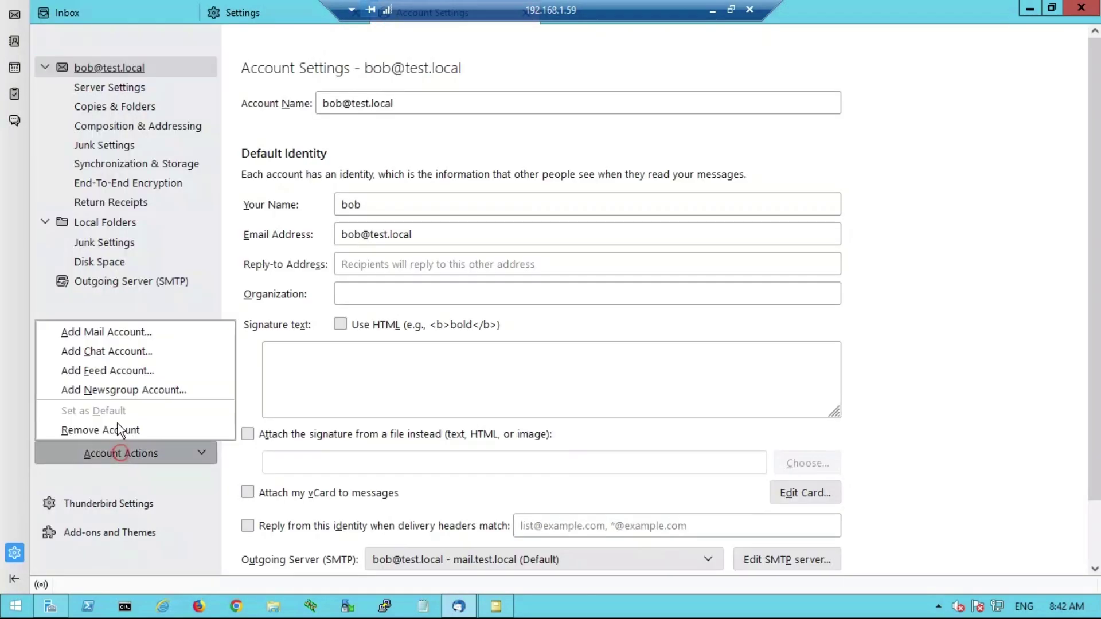
left_click(108, 332)
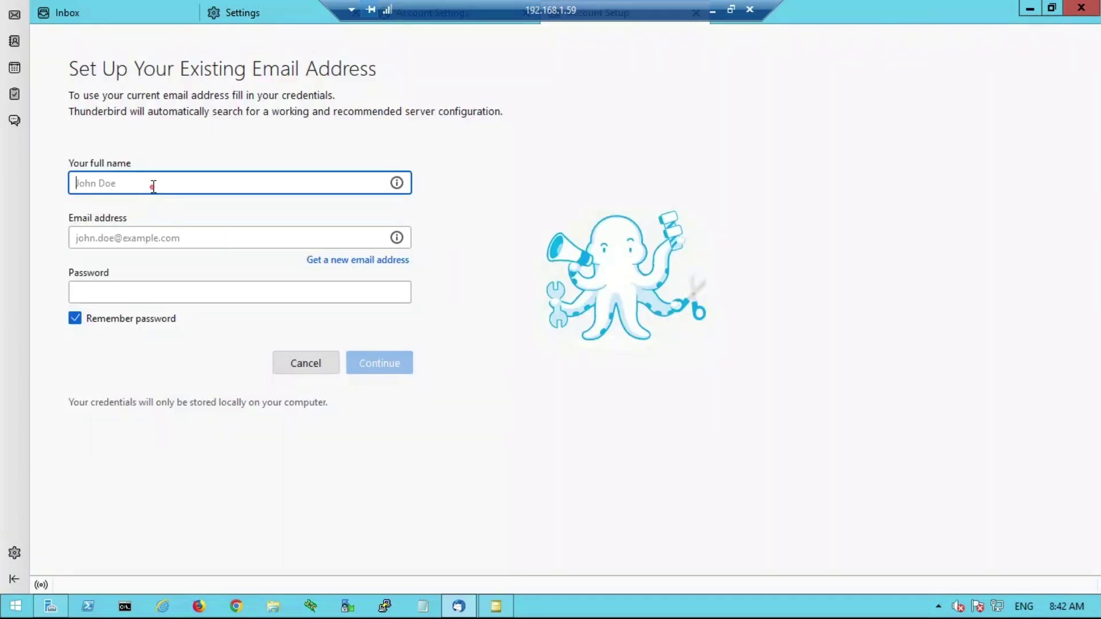
type("haland")
key("Tab")
type("haland")
key("Tab")
key("ctrl+v")
left_click(171, 237)
type("@test.local")
- Configure mail.test.local manually with IMAP port 143 and SMTP port 25, accepting the unencrypted warning
left_click(109, 362)
type("mail")
left_click(241, 310)
type("143")
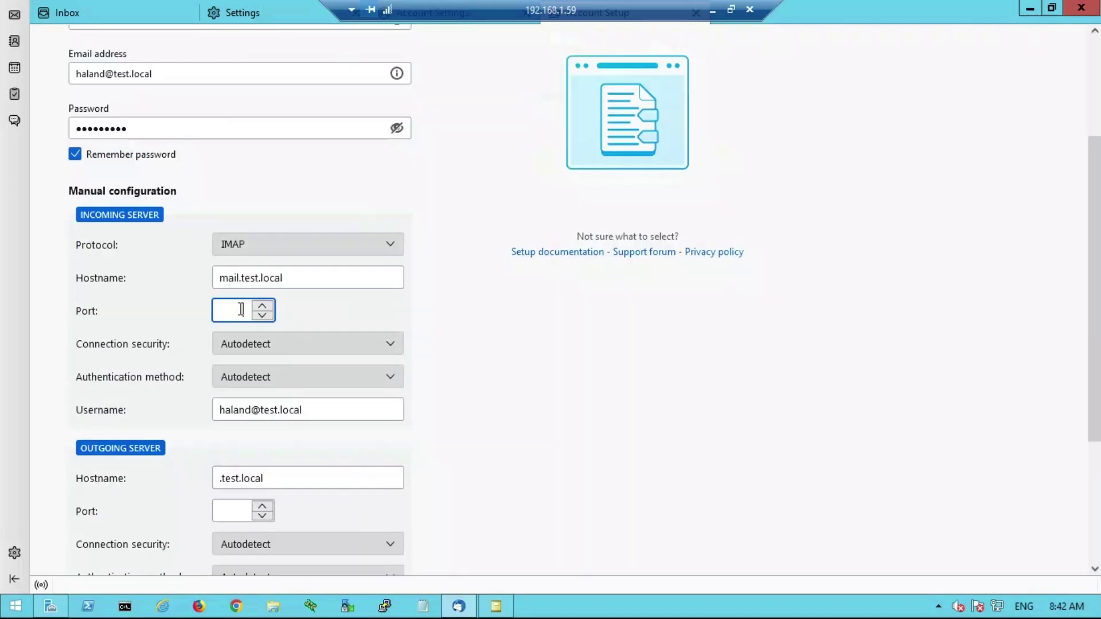
left_click(221, 478)
type("mail")
scroll(383, 525, "down", 3)
left_click(235, 347)
type("25")
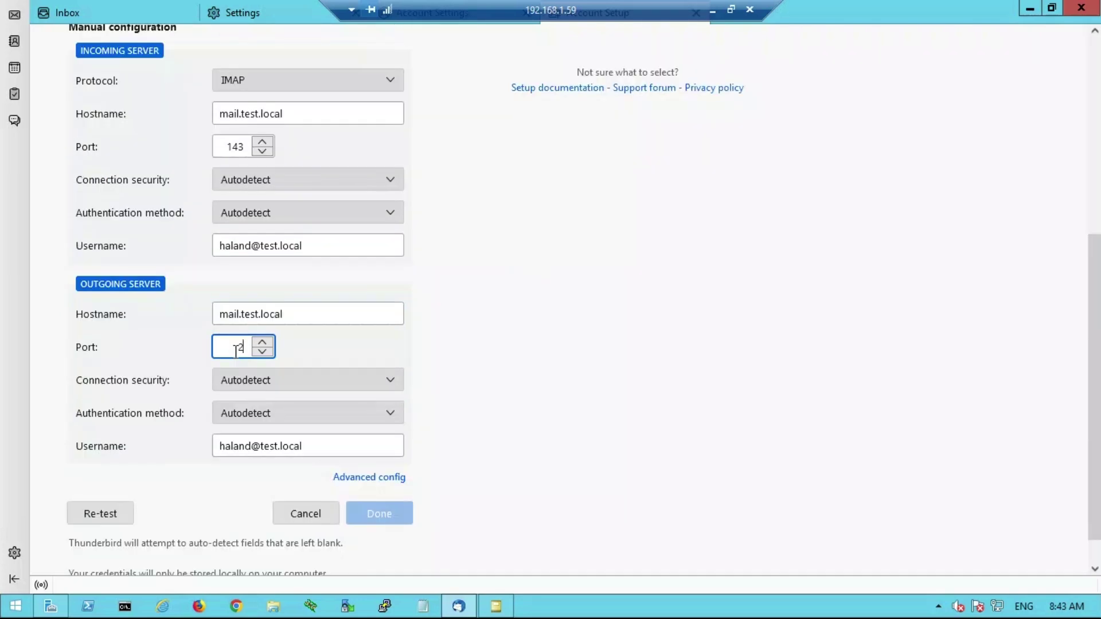
left_click(102, 513)
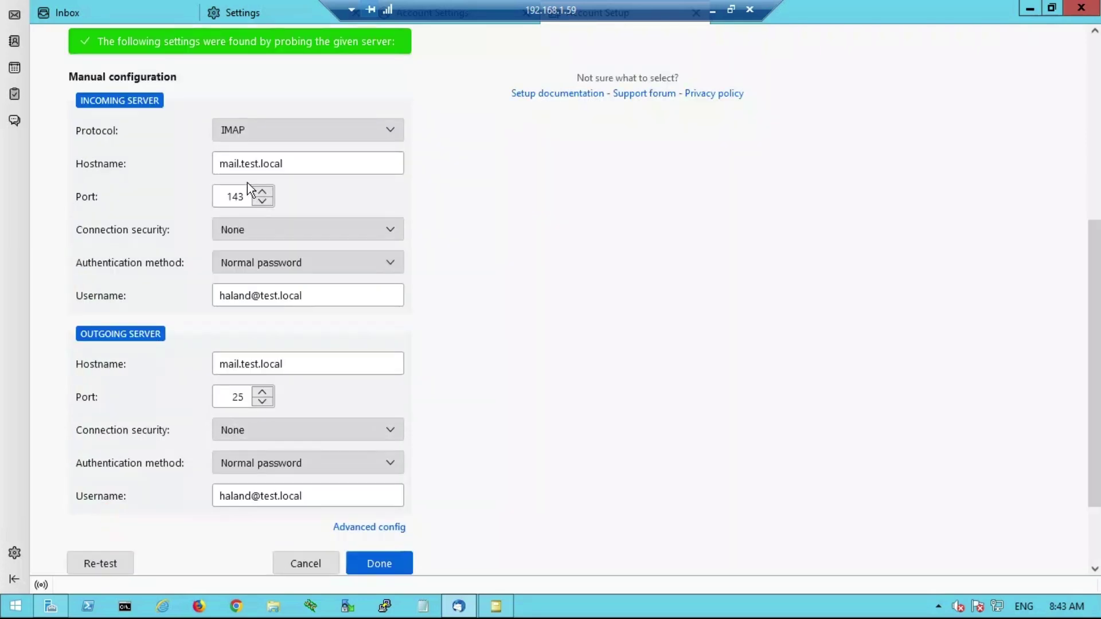
left_click(404, 561)
left_click(381, 465)
left_click(809, 465)
- Review the new account, then open FortiMail's TESTLOCAL LDAP profile for editing
left_click(60, 16)
left_click(92, 148)
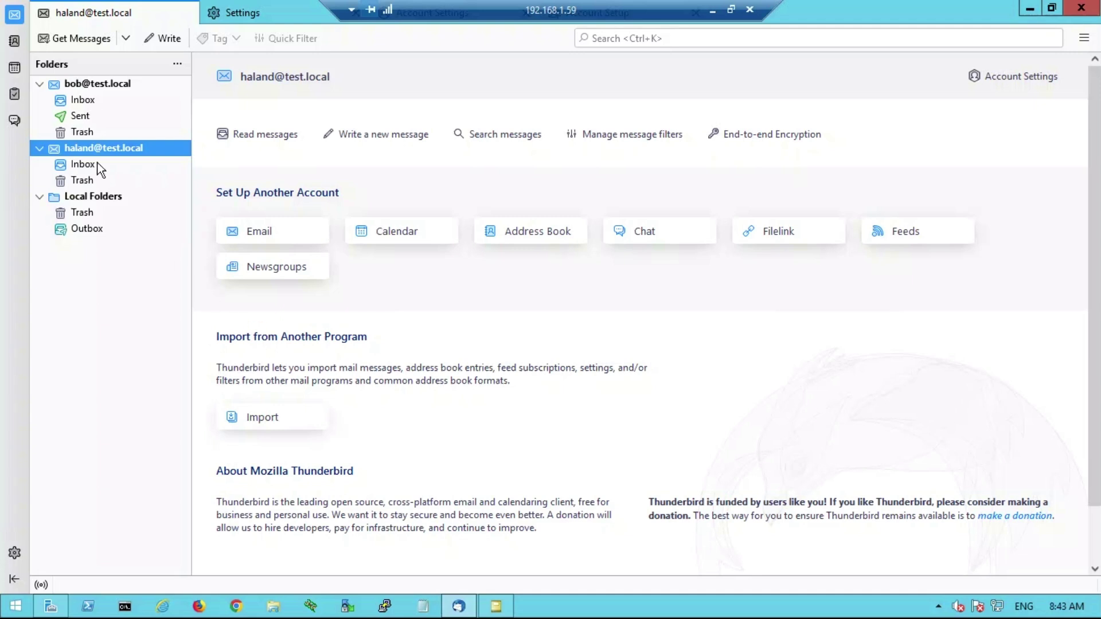
left_click(84, 85)
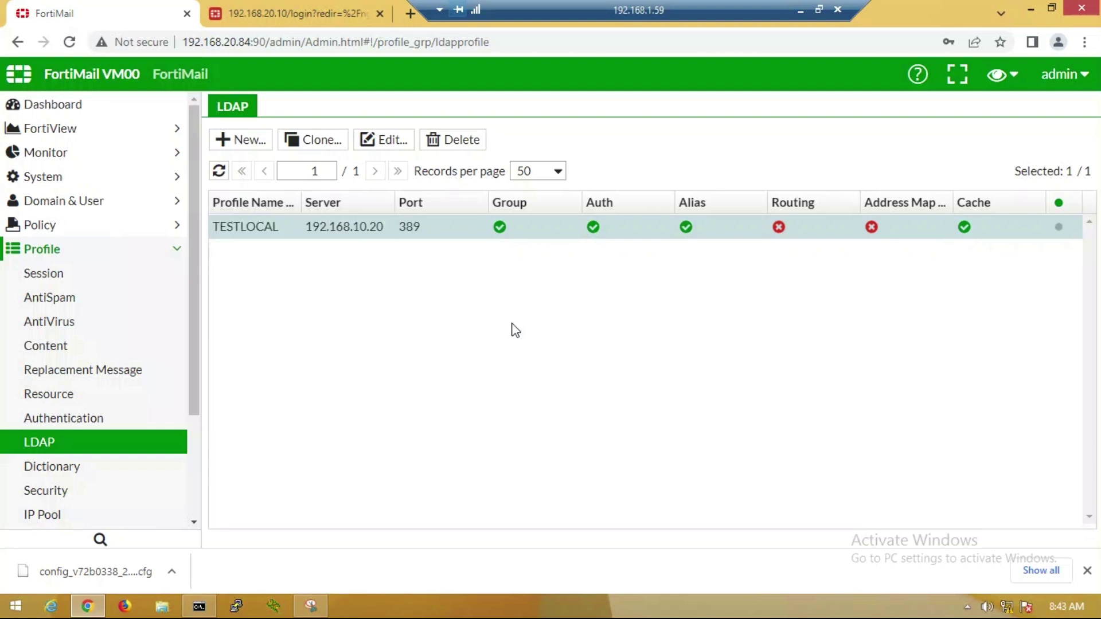
double_click(280, 228)
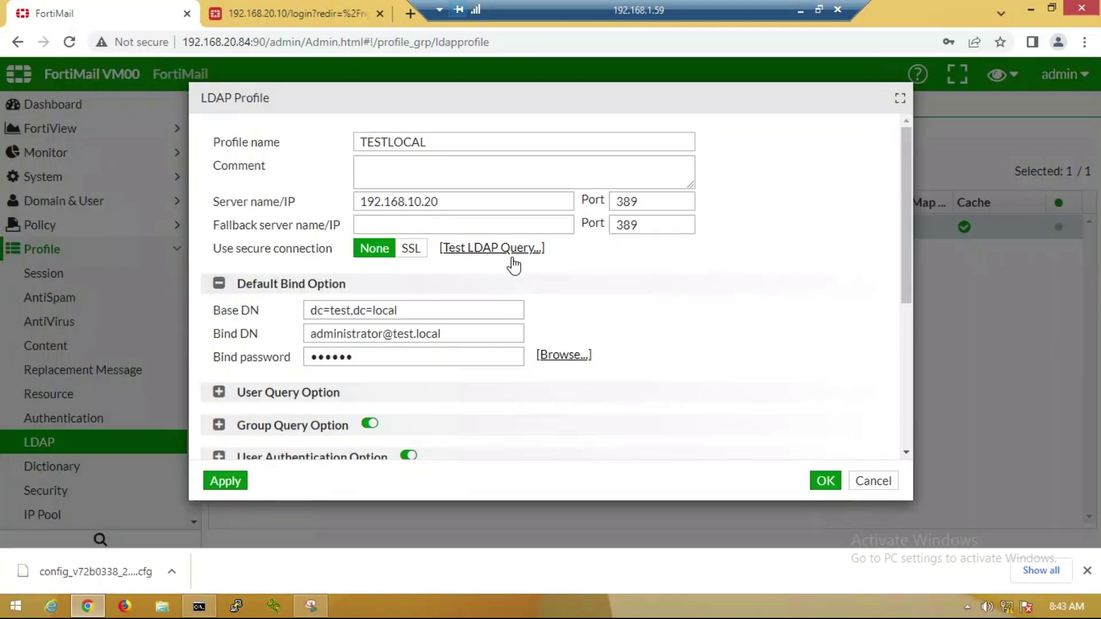
- Test TESTLOCAL lookups: the existing user's address resolves, the new user's address is not found
left_click(474, 251)
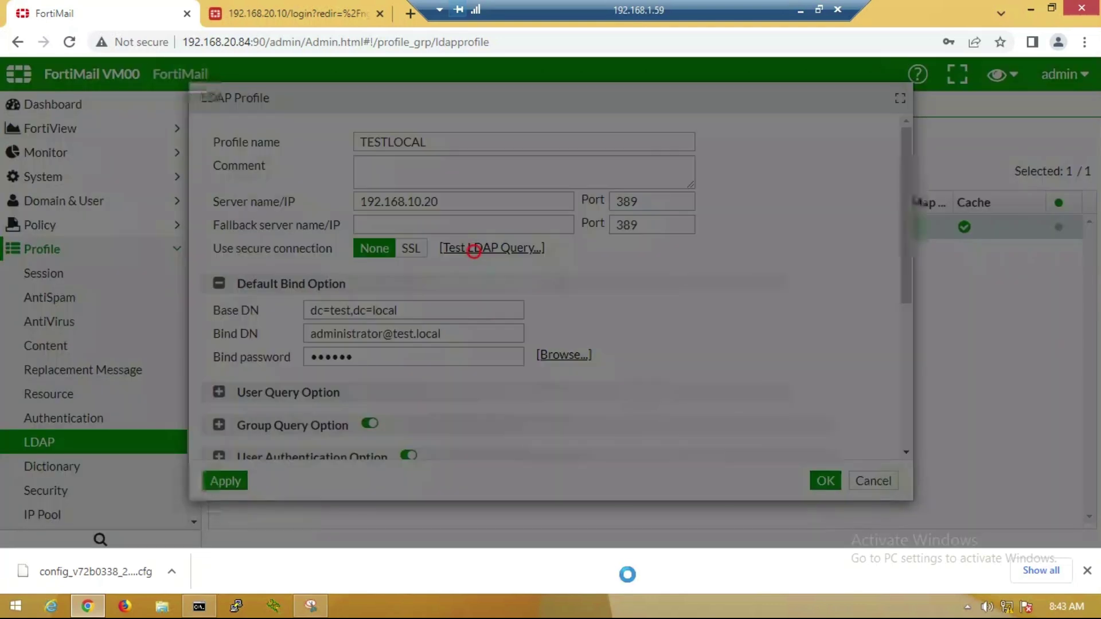
left_click(346, 356)
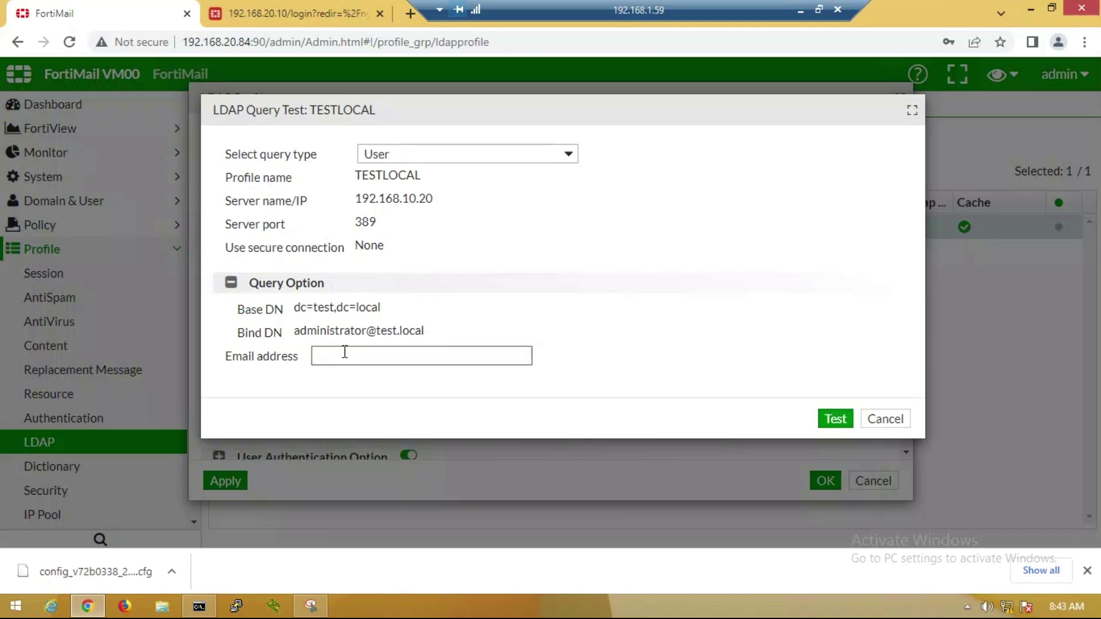
type("bob@test.local")
left_click(827, 421)
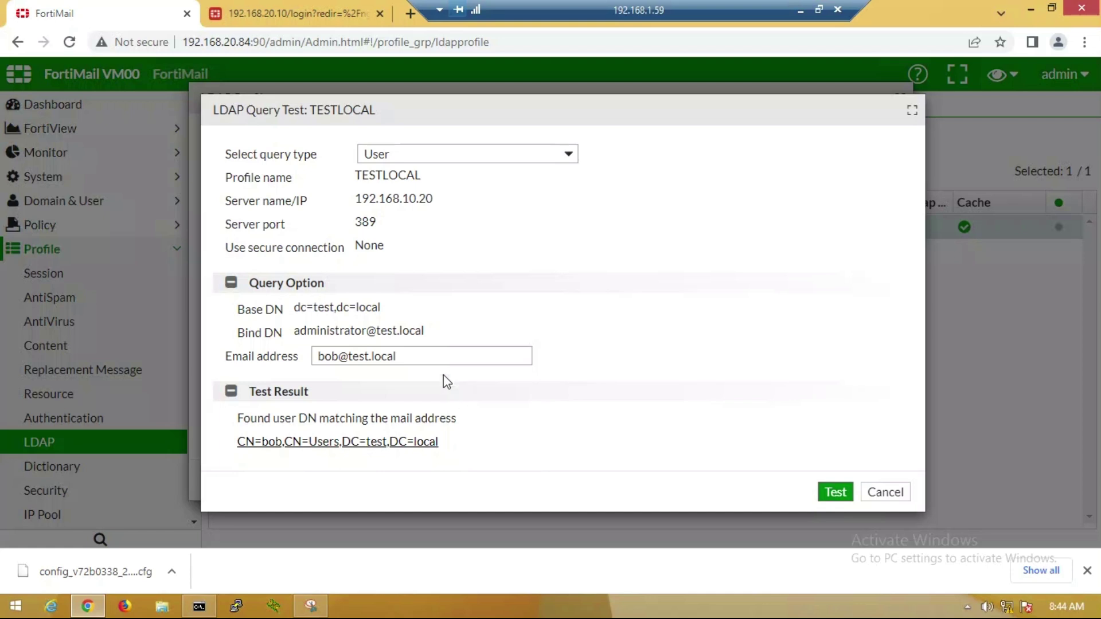
triple_click(422, 356)
type("haland@test.local")
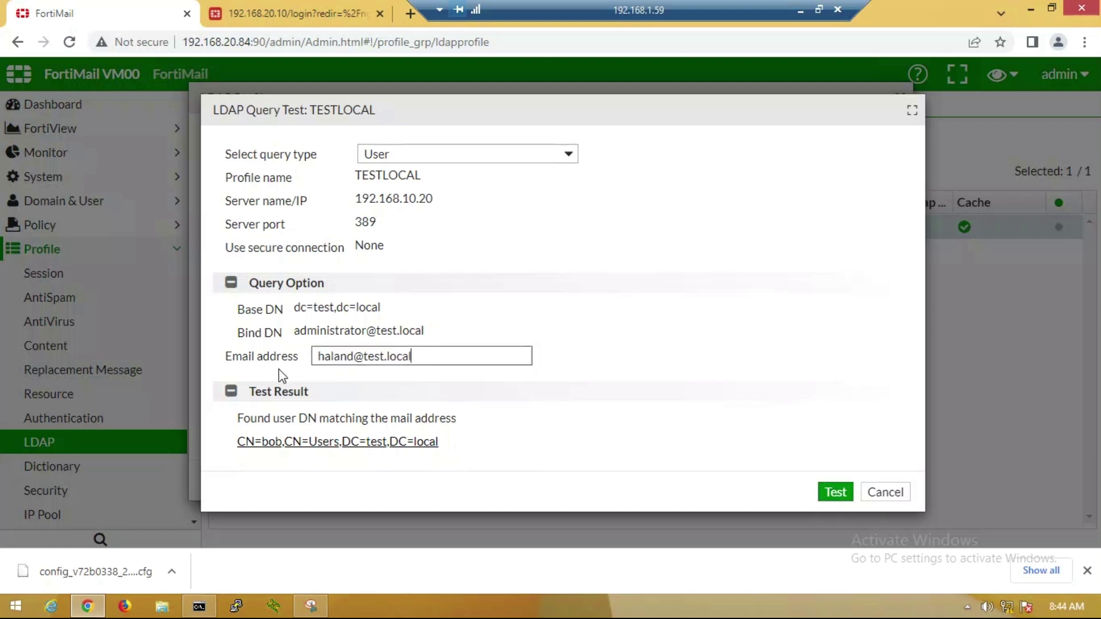
key("Return")
left_click_drag(232, 419, 529, 440)
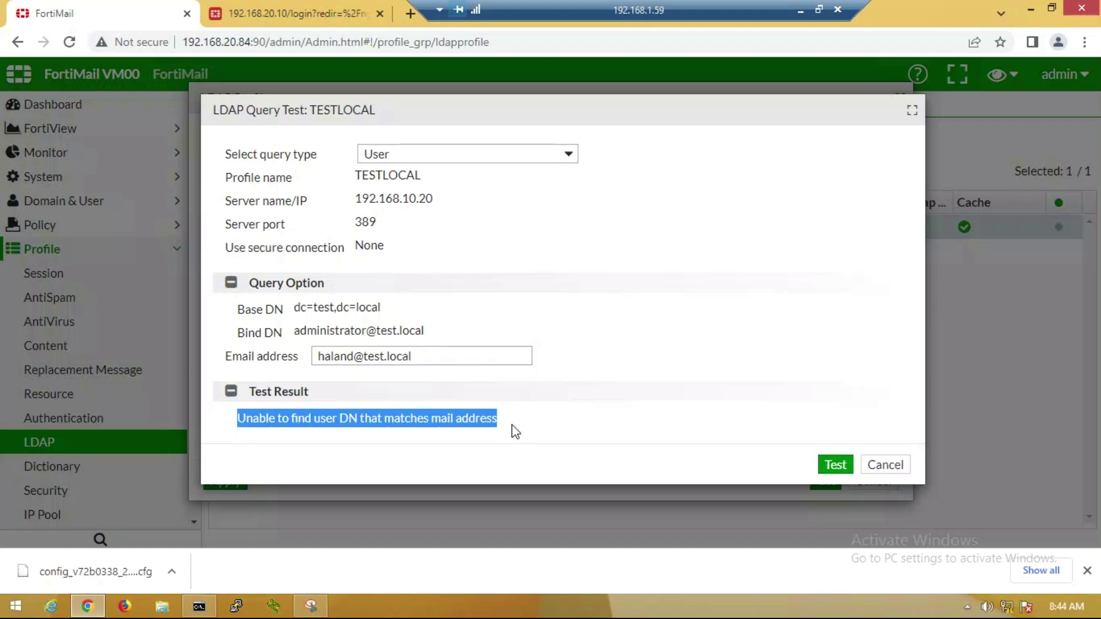
- Close the query test and open the test.local domain's settings
left_click(903, 467)
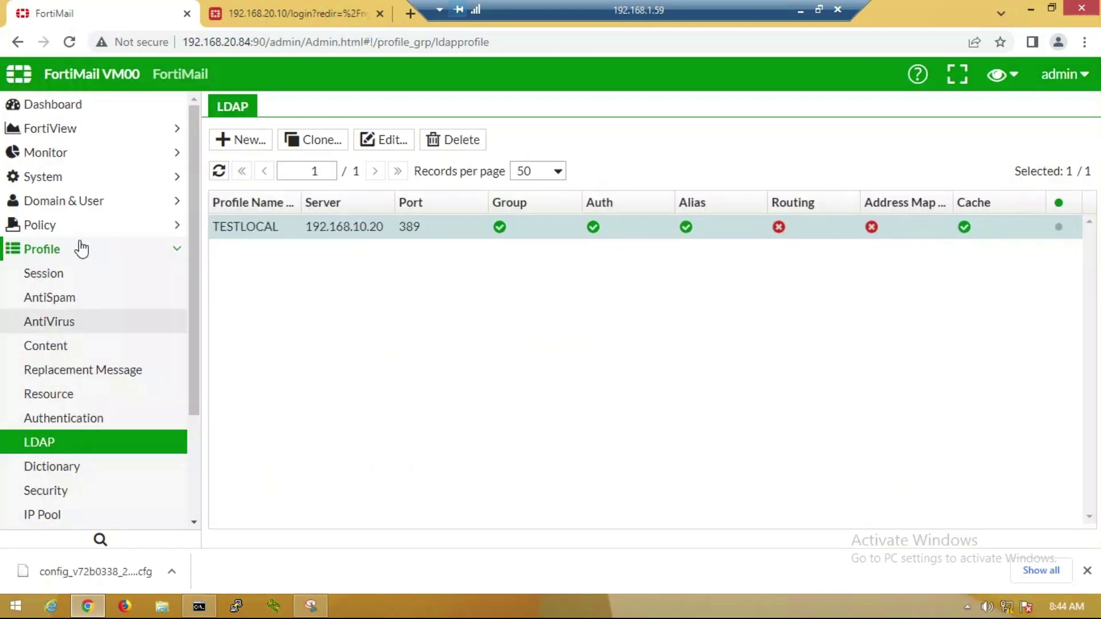
left_click(72, 253)
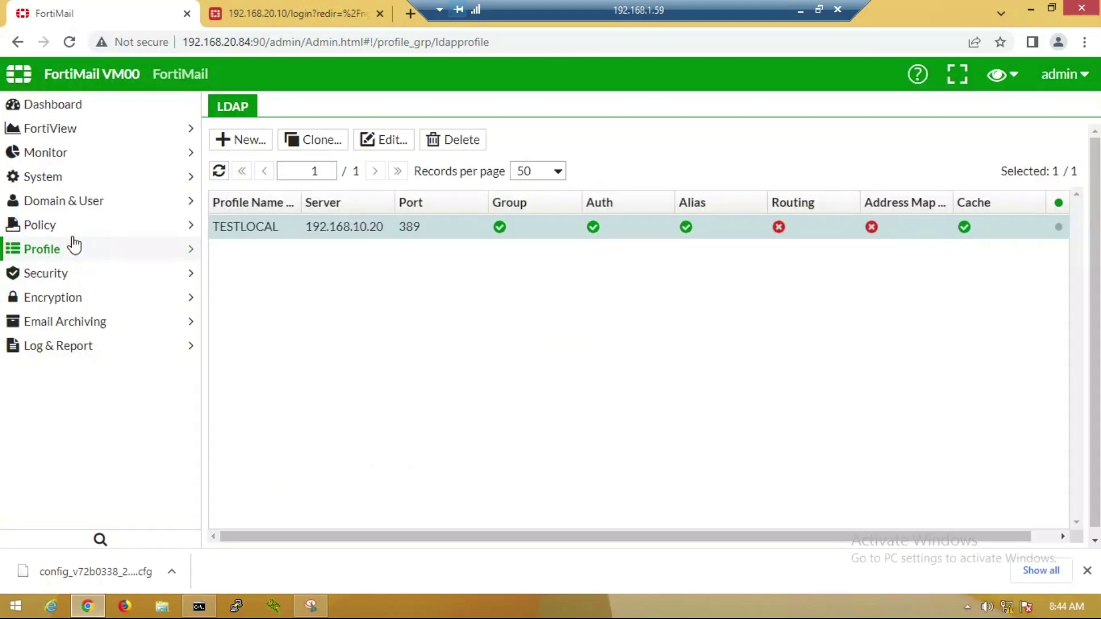
left_click(73, 202)
left_click(71, 232)
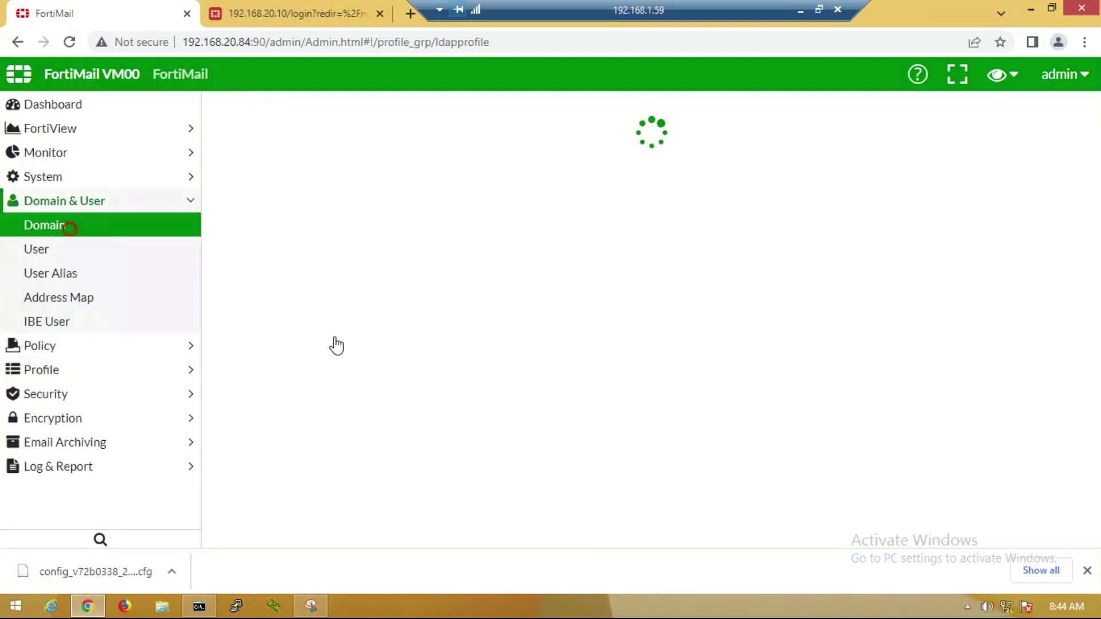
left_click(311, 231)
double_click(311, 230)
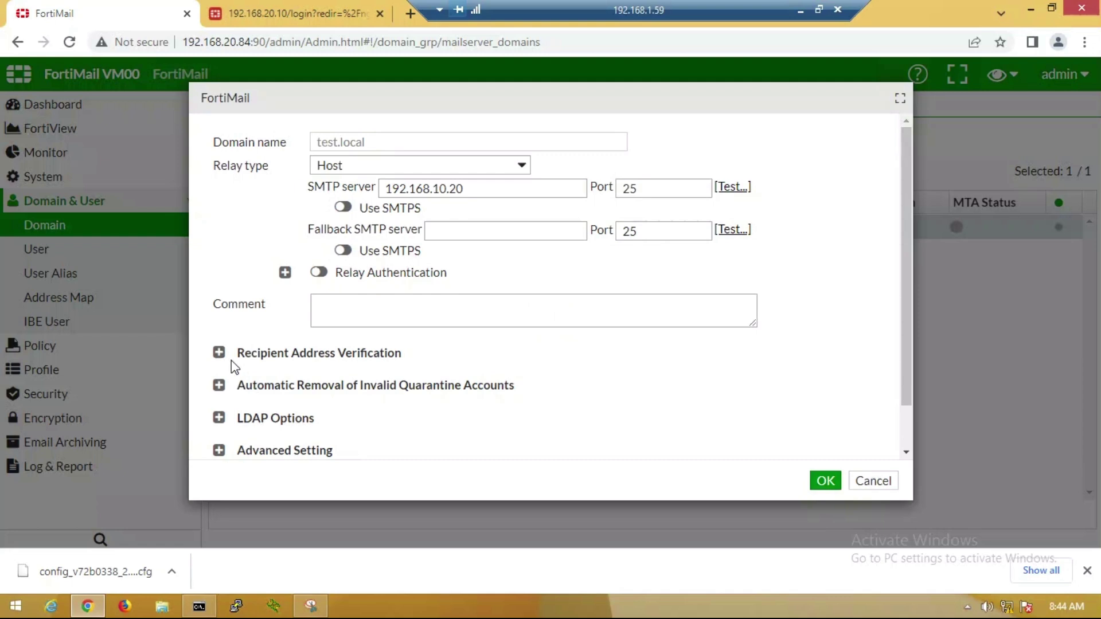
- Set recipient address verification to LDAP server with profile TESTLOCAL and action Reject, then save
left_click(219, 352)
scroll(356, 356, "down", 1)
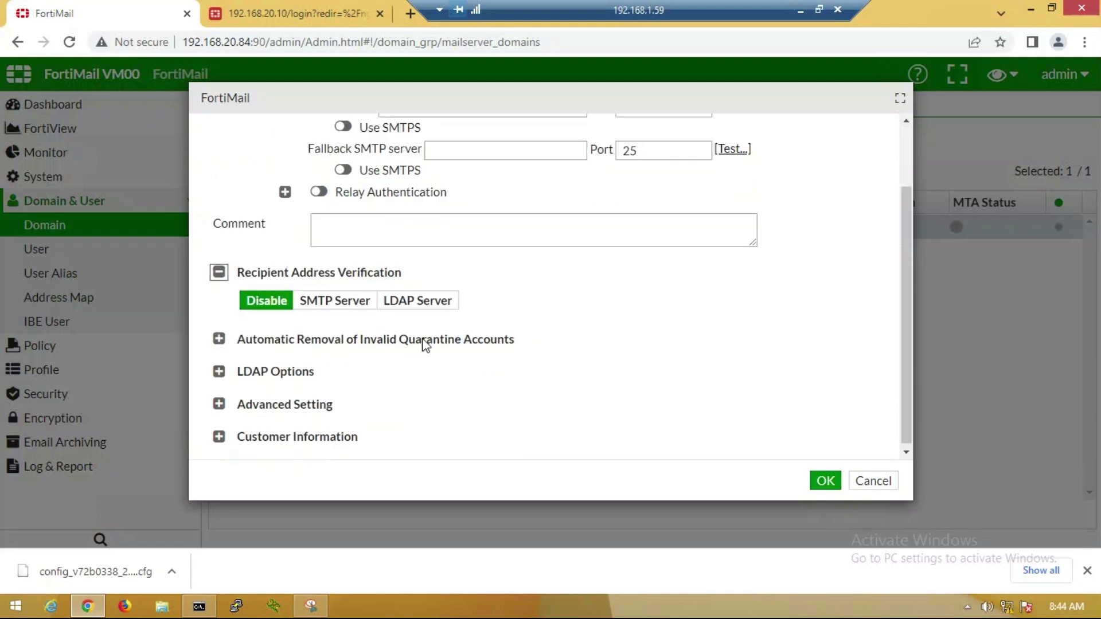
left_click(422, 299)
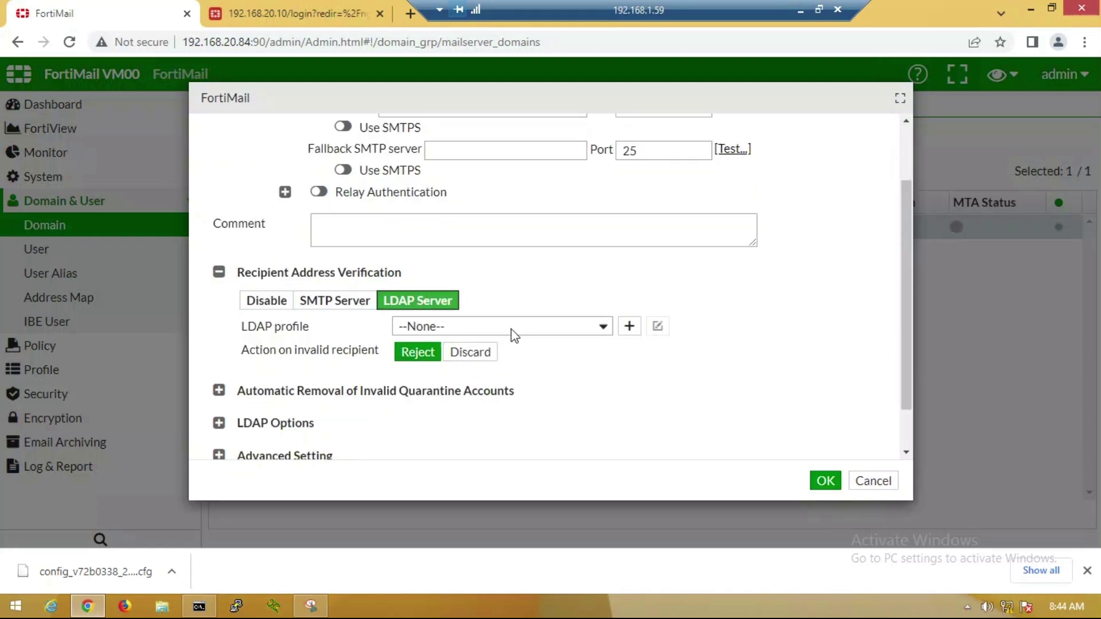
left_click(511, 328)
left_click(470, 362)
left_click(612, 361)
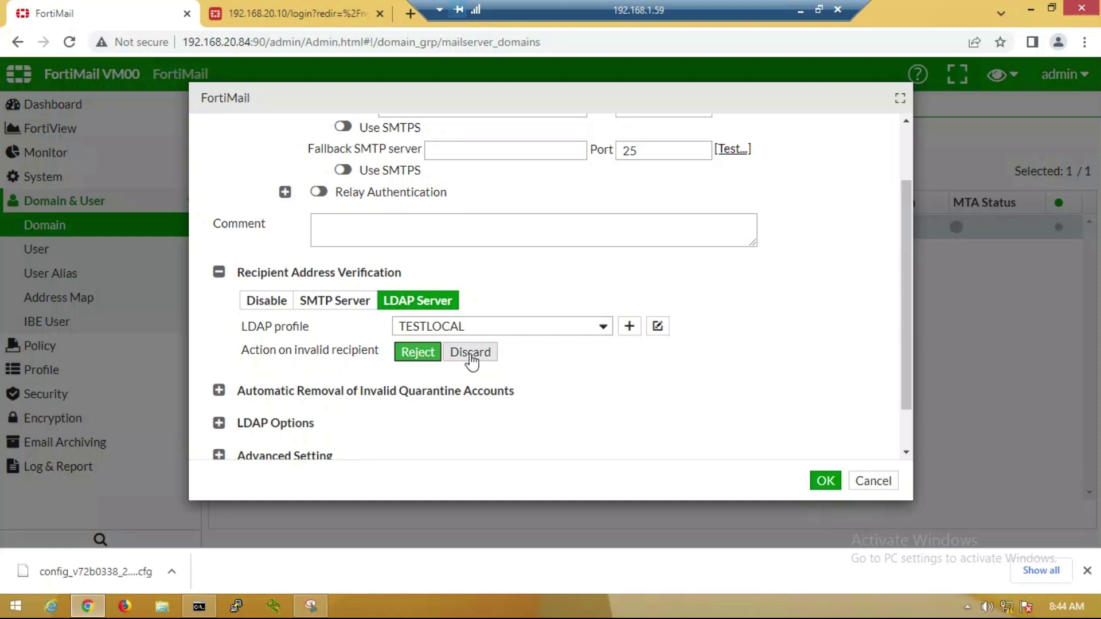
left_click(621, 374)
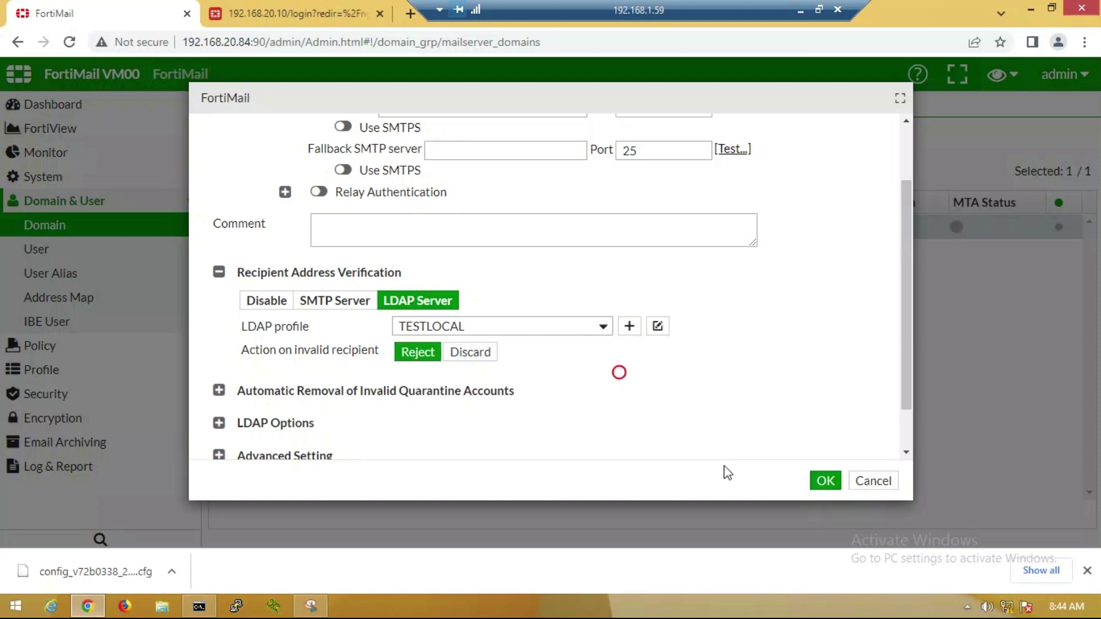
left_click(815, 486)
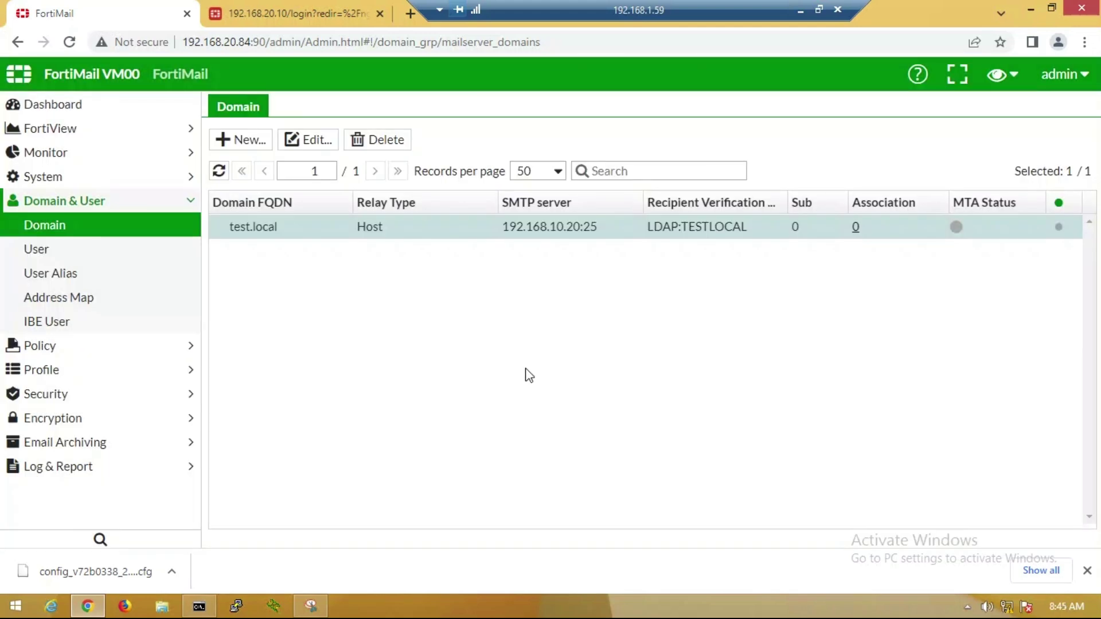
left_click(523, 548)
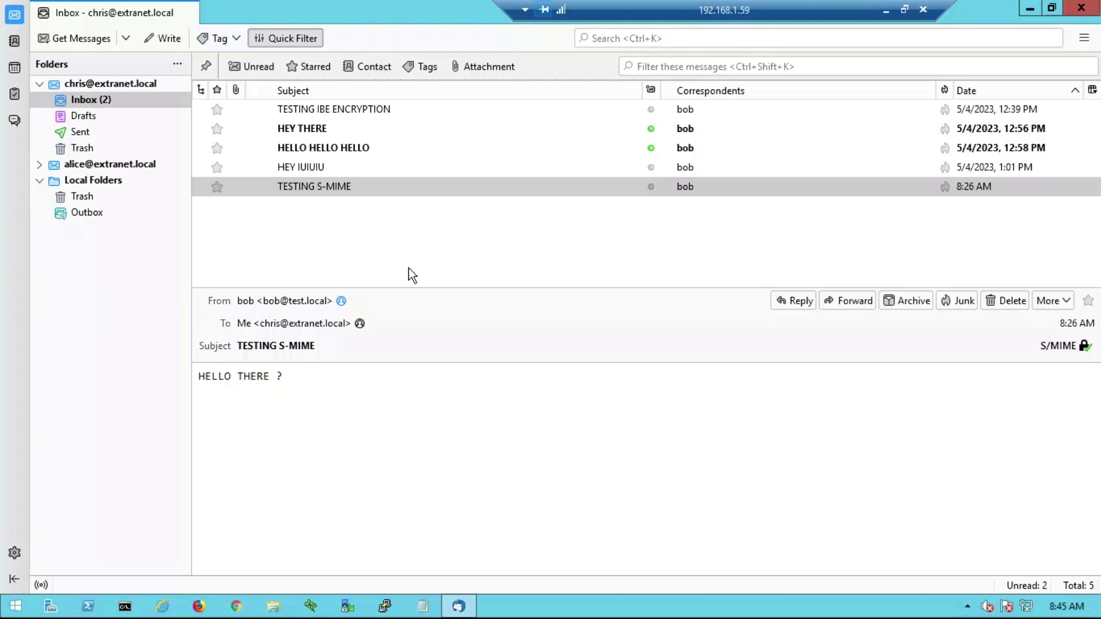
- Send a test message with a pasted body to the existing user's test.local address
left_click(166, 38)
left_click(152, 121)
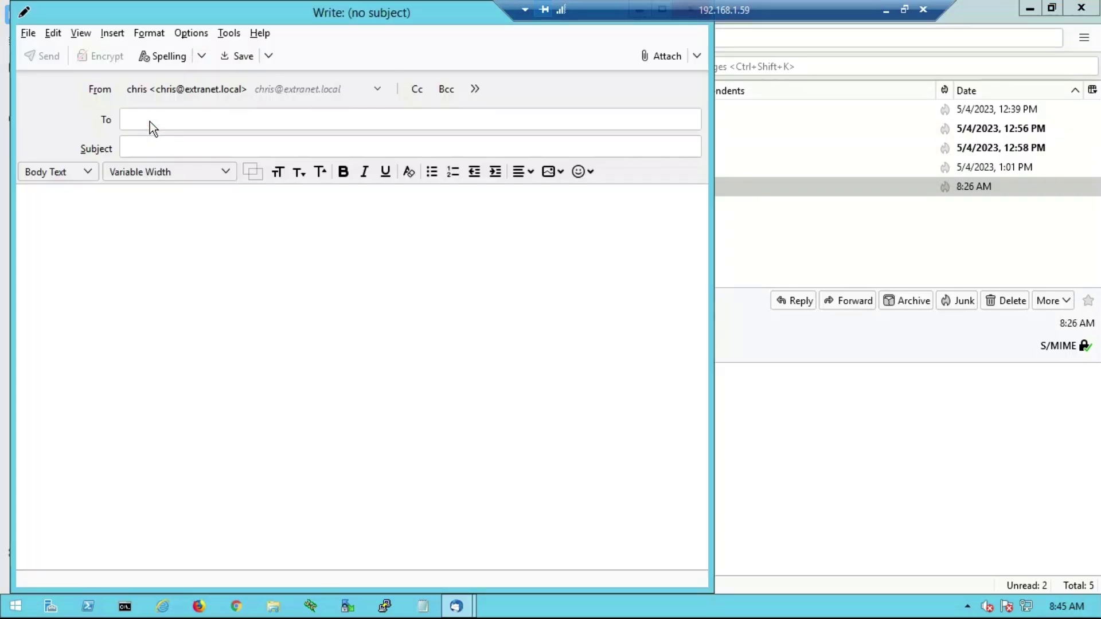
type("bob@test.local")
left_click(170, 154)
type("TESTING BOB")
key("Tab")
type("TESTING RECIPIENT ADDRESS VERIFICATION BOB")
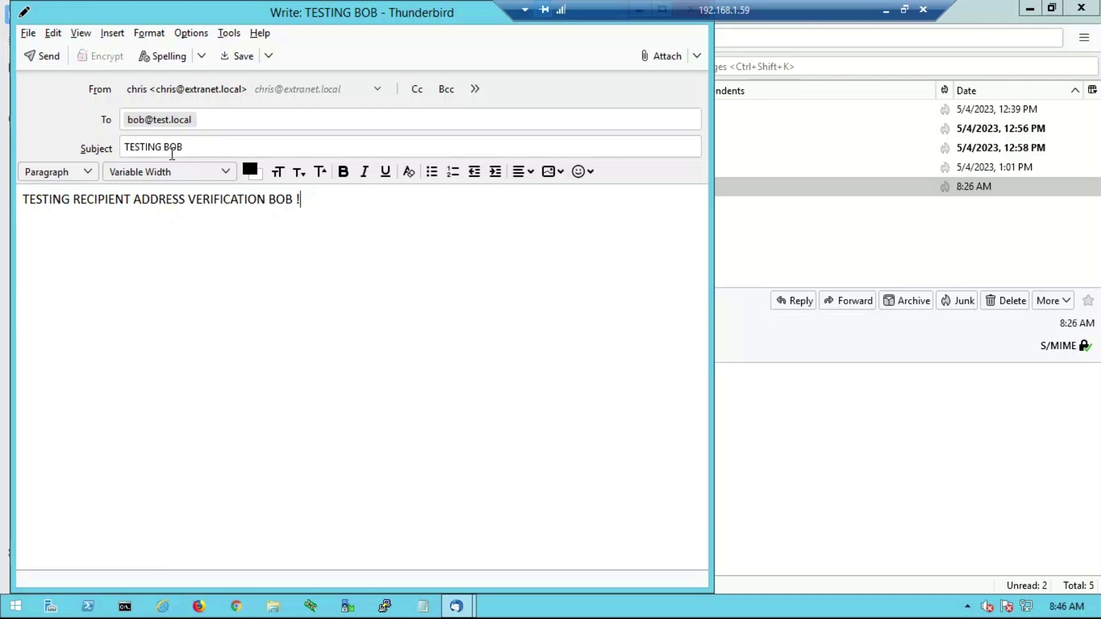
key("ctrl+a")
left_click(43, 56)
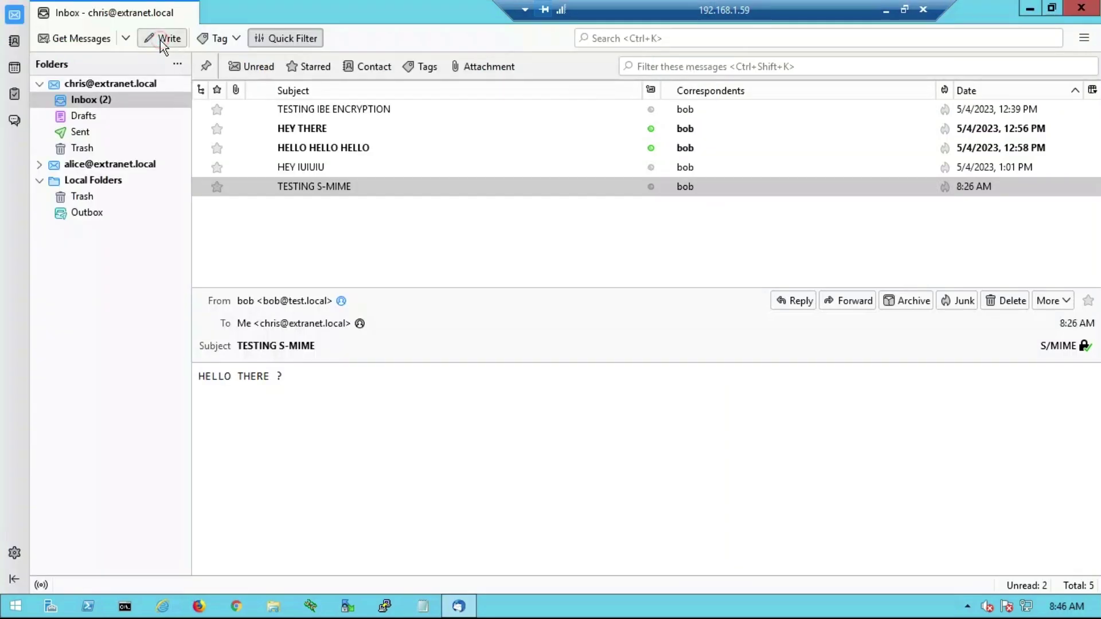
- Send a second test message about recipient address verification to the new user's address
left_click(162, 39)
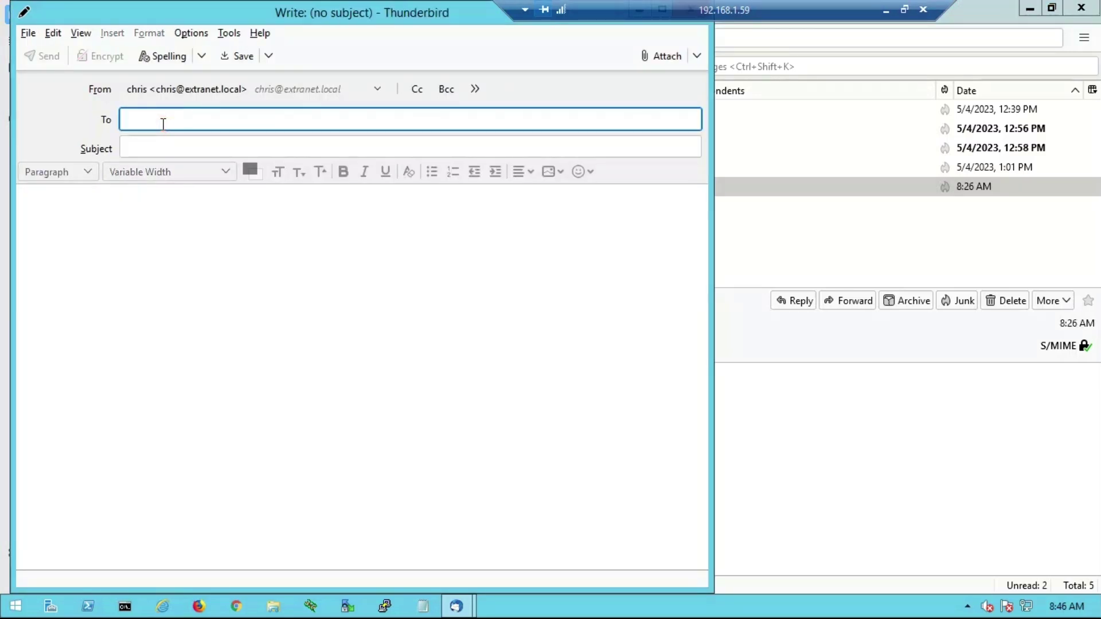
type("haland@test.local")
key("Tab")
type("TESTING HALAND")
left_click(103, 216)
type("TESTING RECIPIENT ADDRESS VERIFICATION HALAND !")
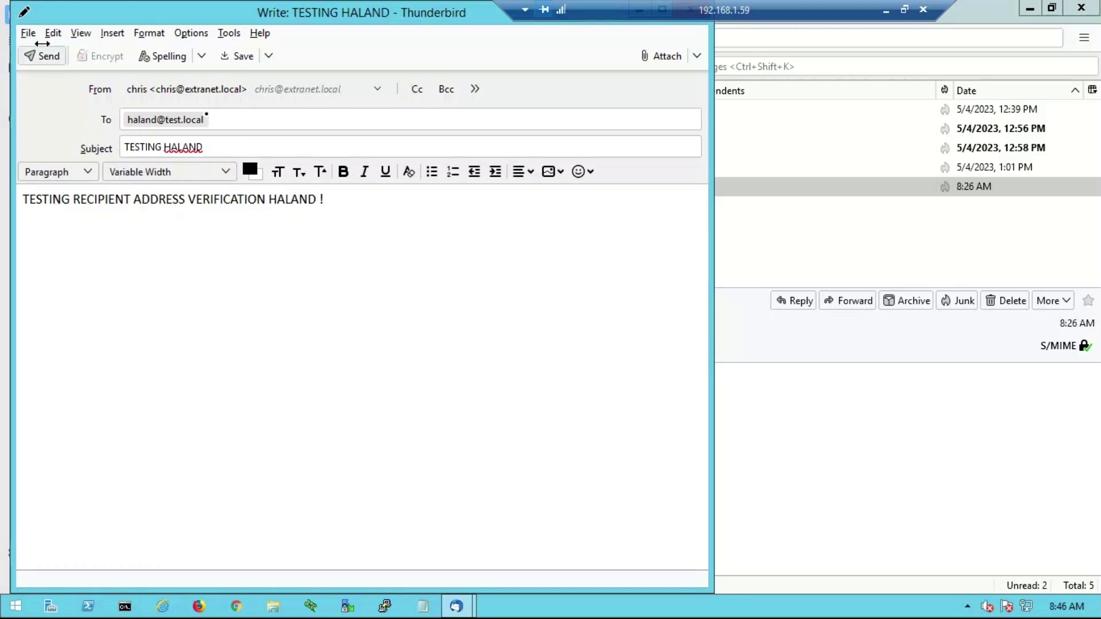
left_click(41, 56)
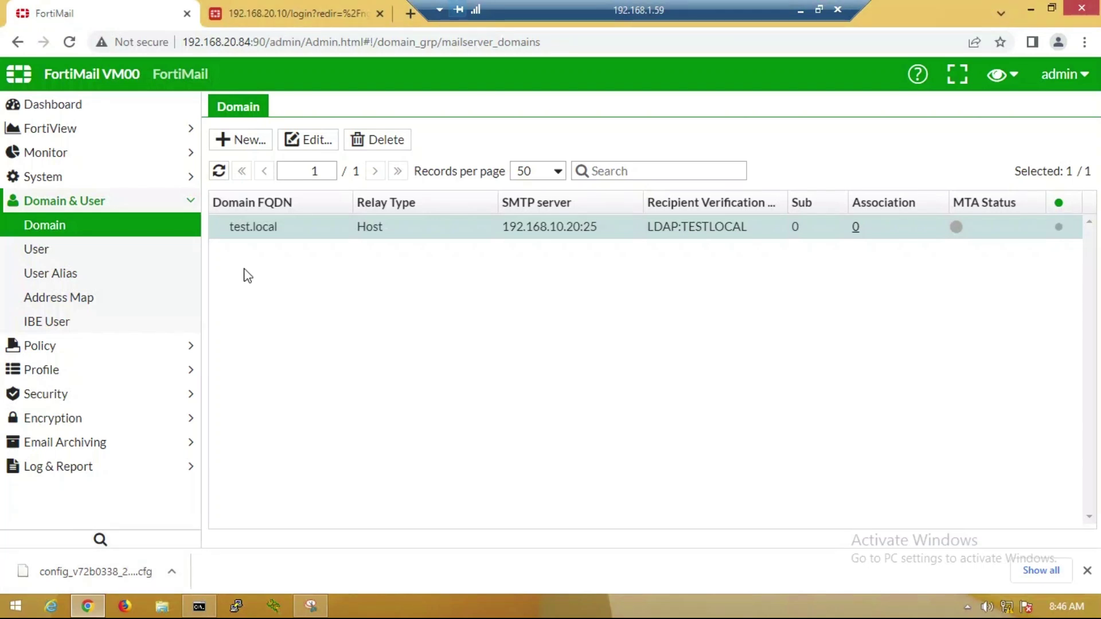
- Open the mail log history and select the Recipient Verification reject entry
left_click(66, 152)
left_click(79, 178)
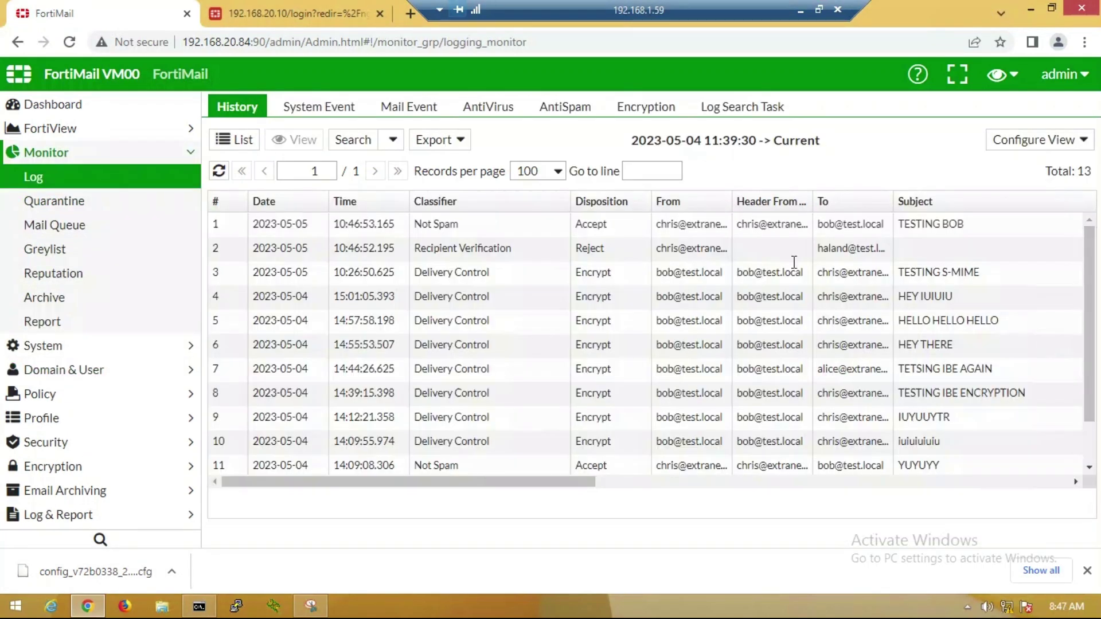
left_click(453, 229)
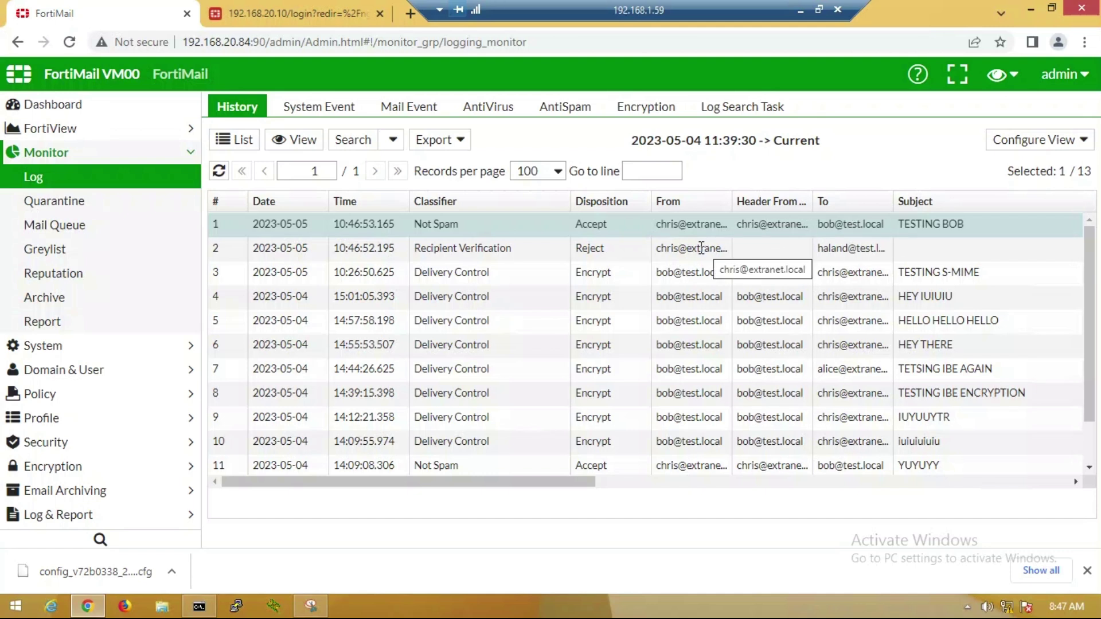
left_click_drag(610, 226, 581, 226)
left_click(490, 256)
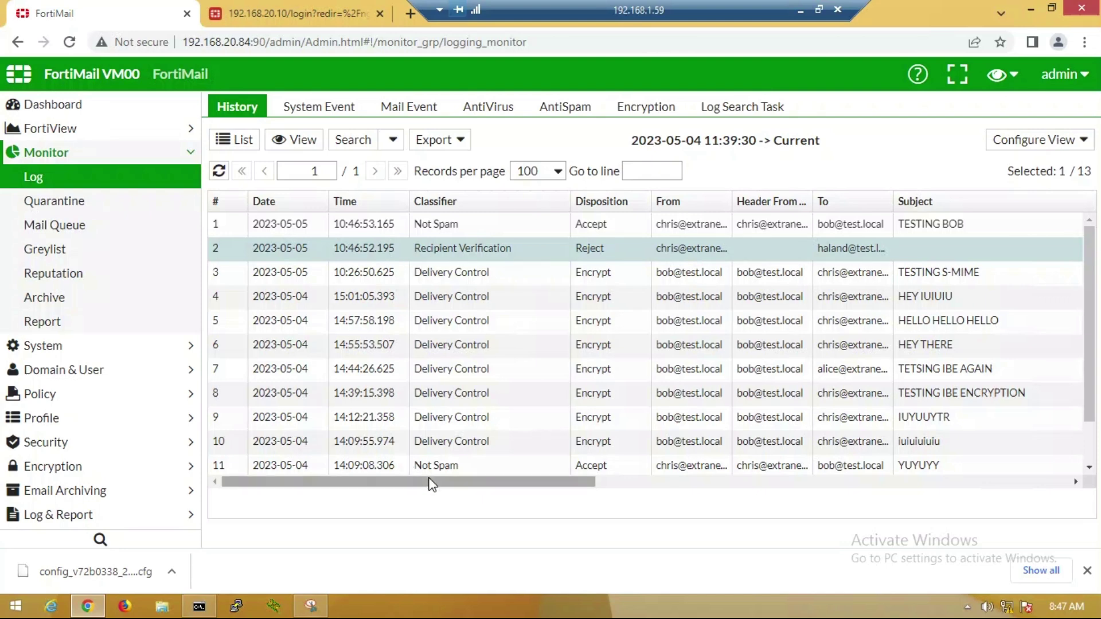
left_click_drag(563, 484, 884, 484)
- Cross-search the rejected session and open the AntiSpam entry showing the 'User unknown' reason
left_click(601, 248)
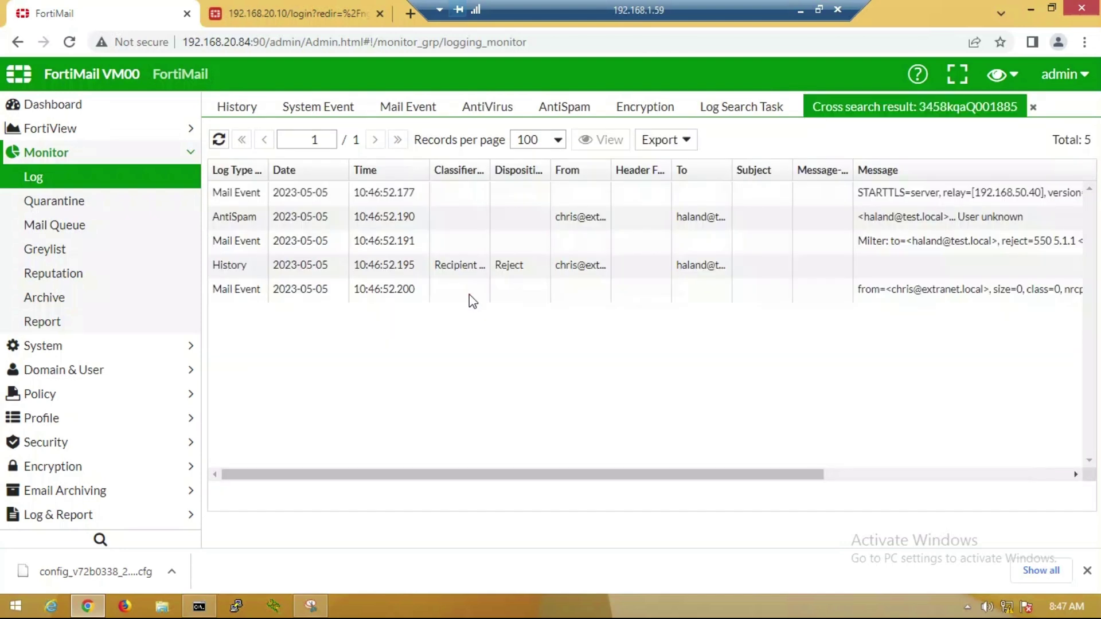
double_click(469, 295)
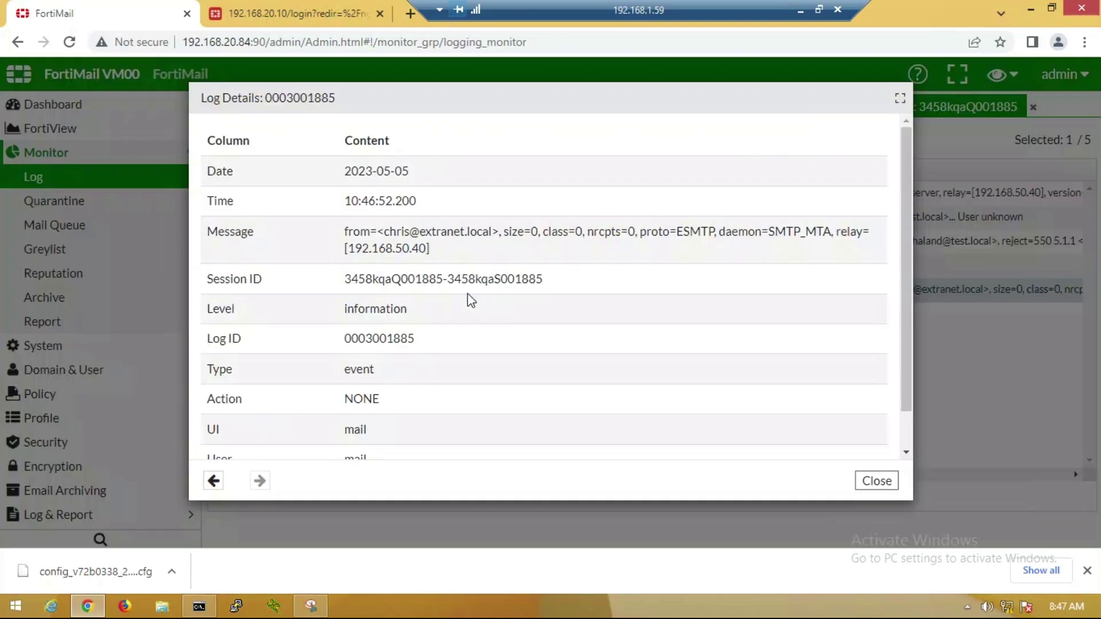
scroll(467, 294, "down", 1)
scroll(379, 293, "up", 1)
left_click(877, 481)
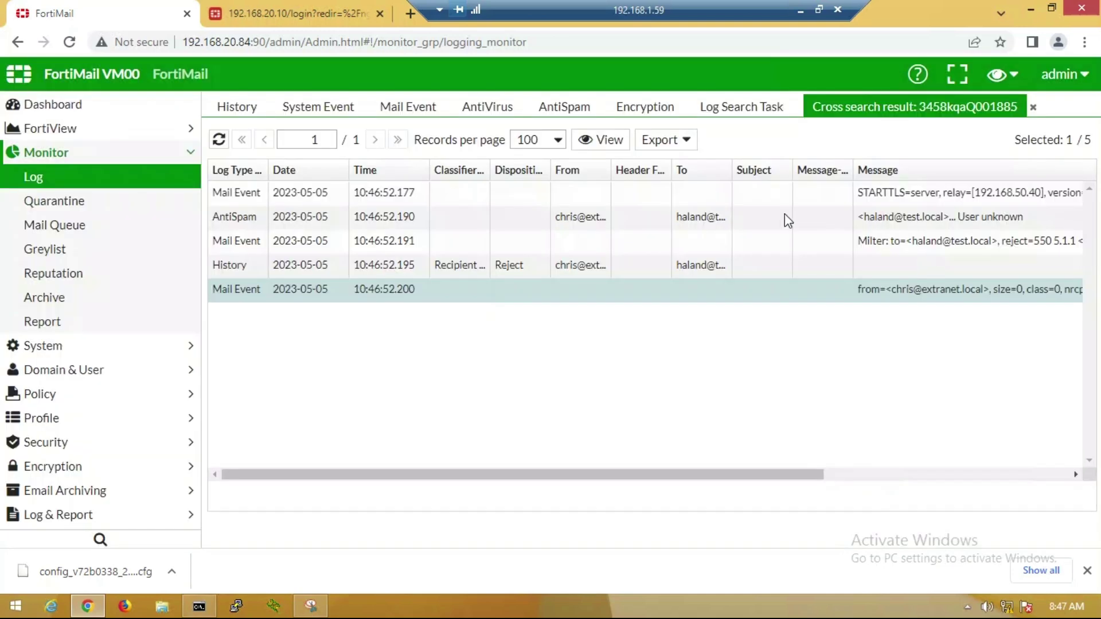
double_click(785, 216)
left_click_drag(460, 230, 556, 232)
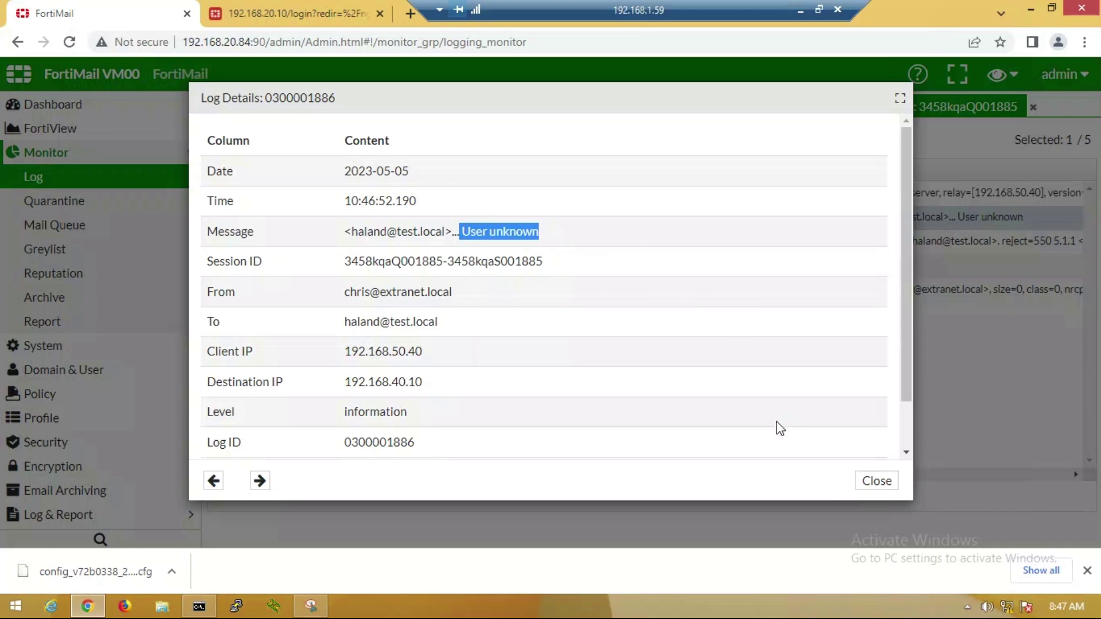
key("Escape")
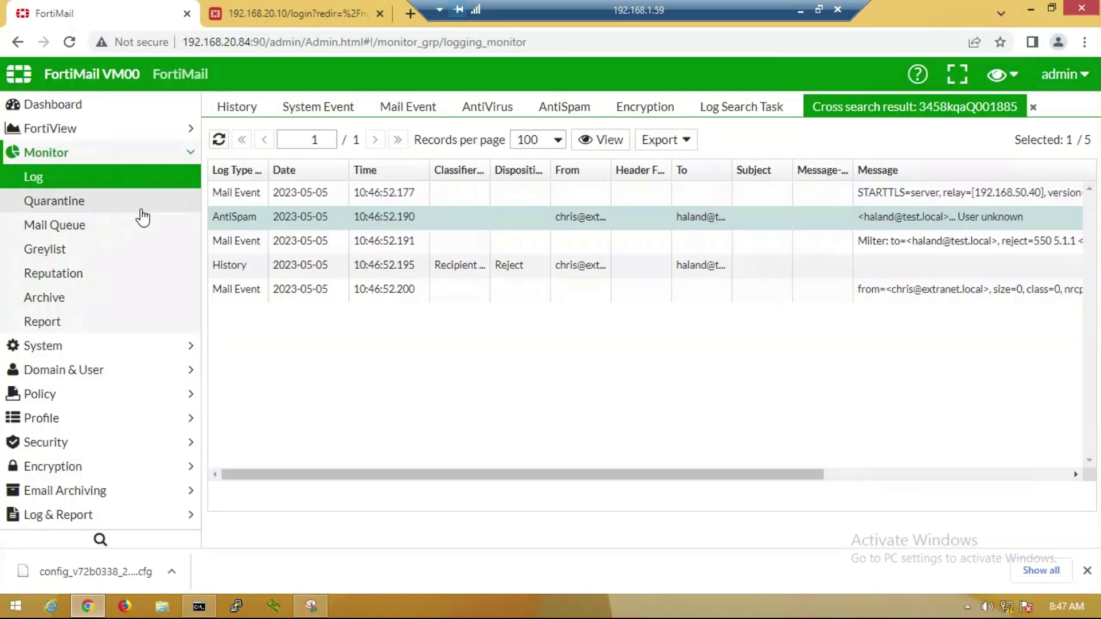
- Check the Thunderbird sent folder and both accounts' inboxes for the test messages
mouse_move(220, 223)
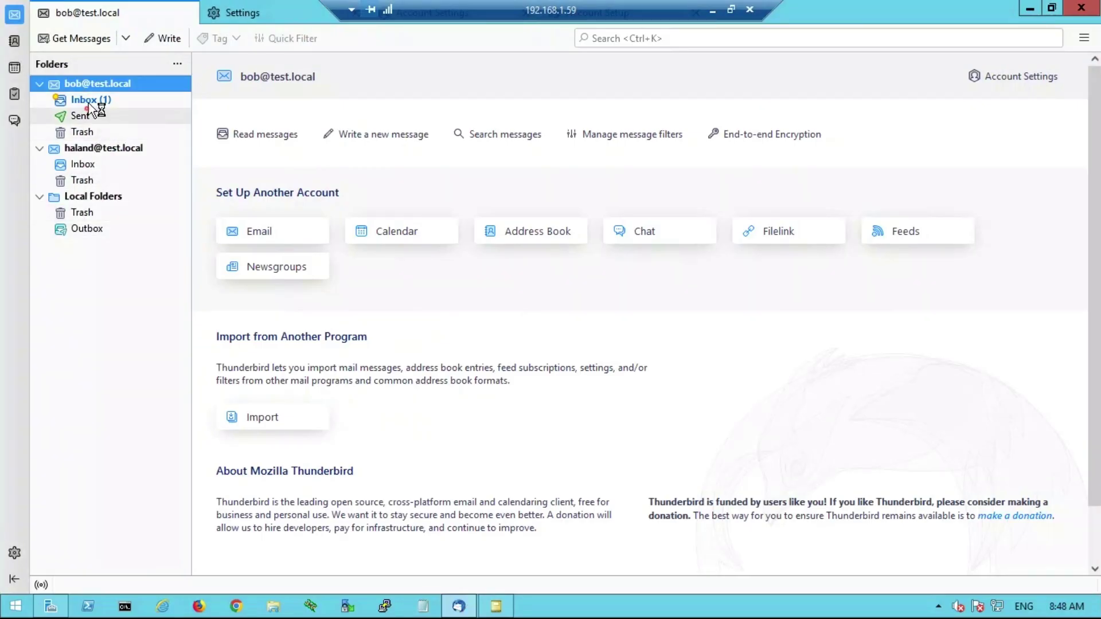
left_click(86, 114)
left_click(83, 99)
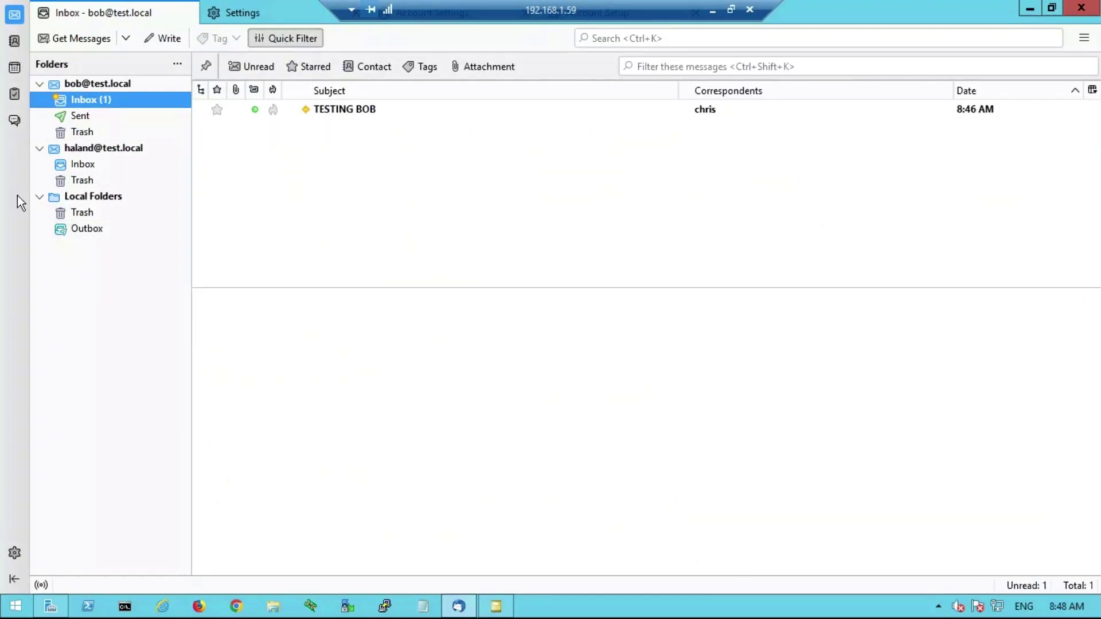
left_click(80, 165)
left_click(496, 607)
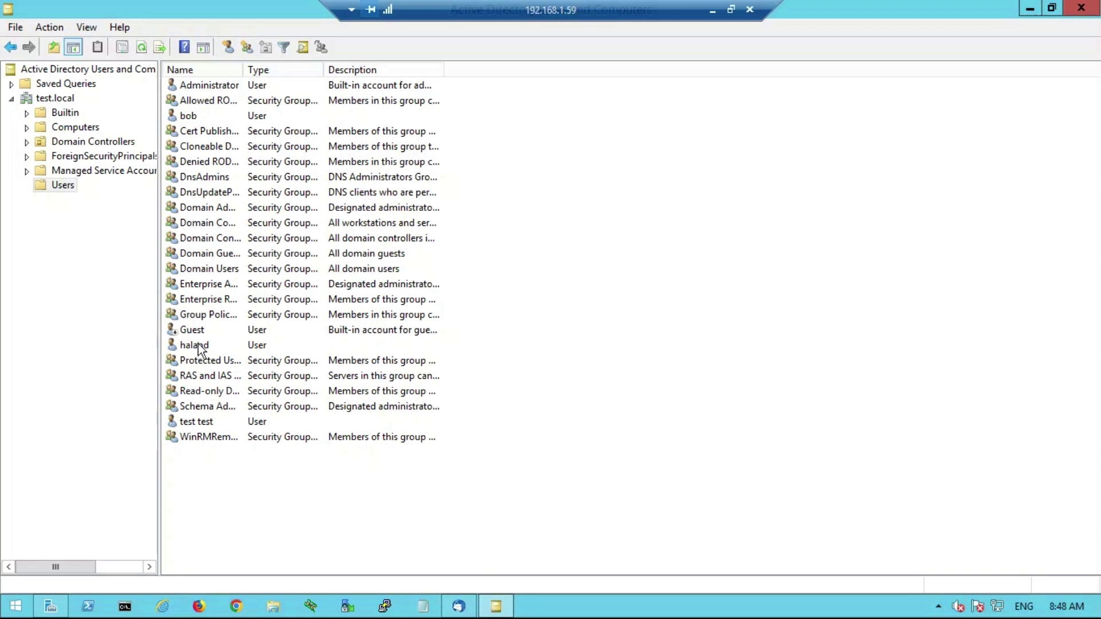
- Enter the new user's test.local address in the General tab E-mail field and apply it
double_click(199, 348)
left_click(582, 364)
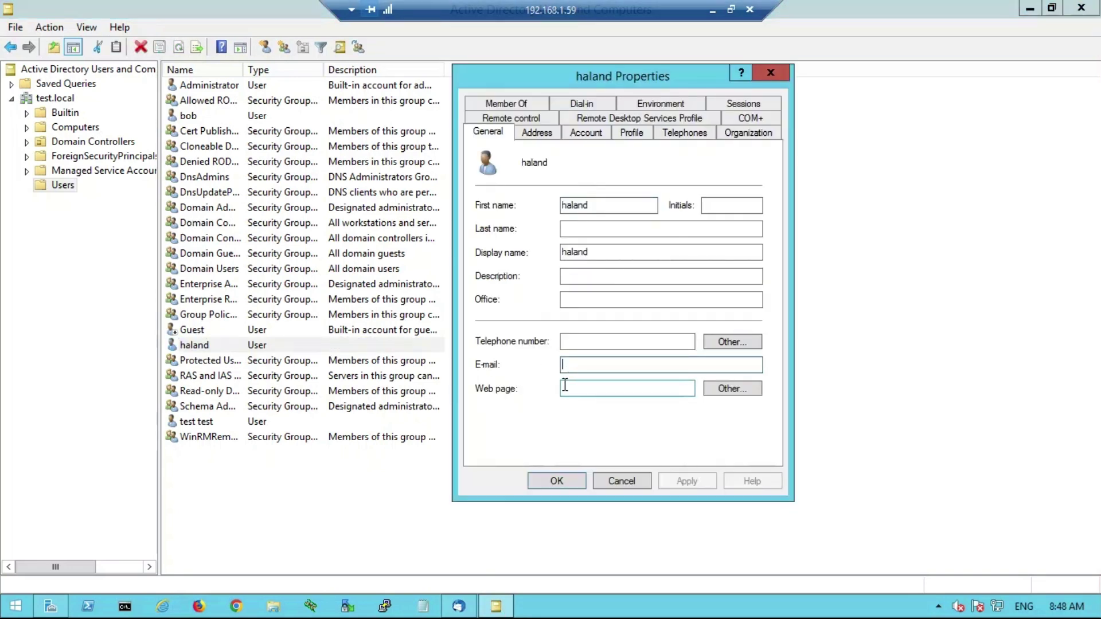
type("haland@test.local")
left_click(687, 481)
left_click(554, 481)
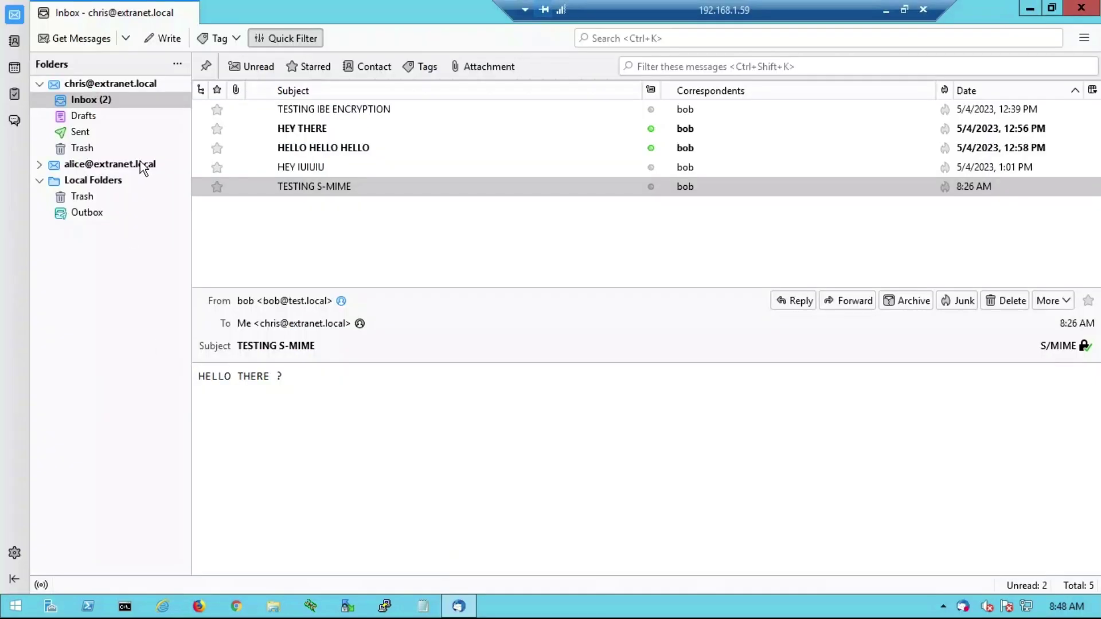
- Read the User-unknown bounce, then send a 'HEY HEY HEY' message to the new user
left_click(290, 205)
left_click(298, 186)
left_click(167, 43)
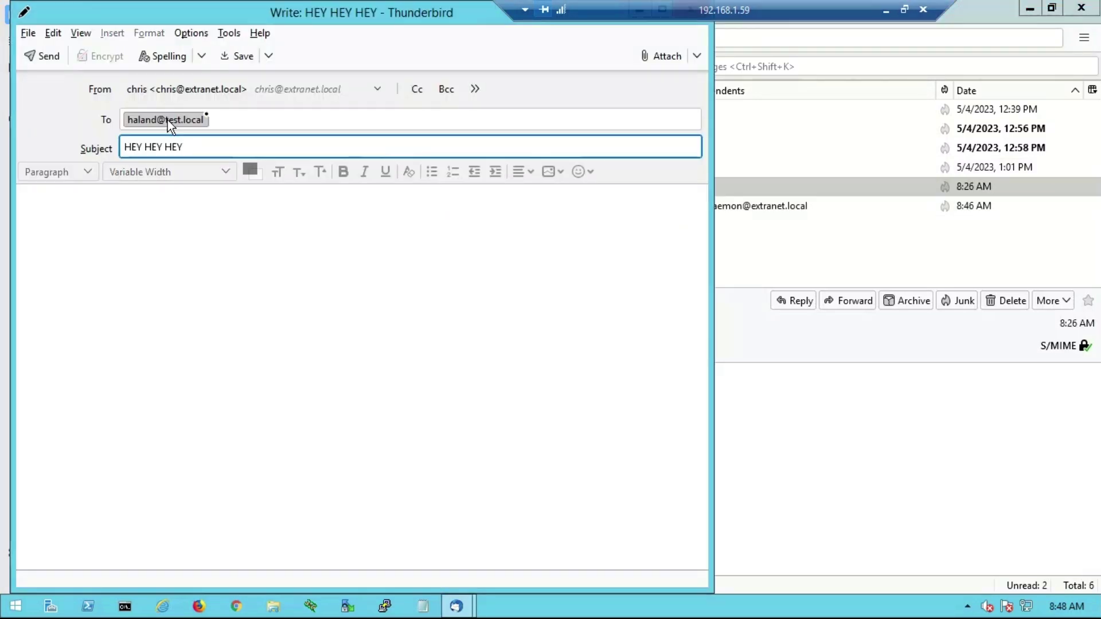
left_click(83, 232)
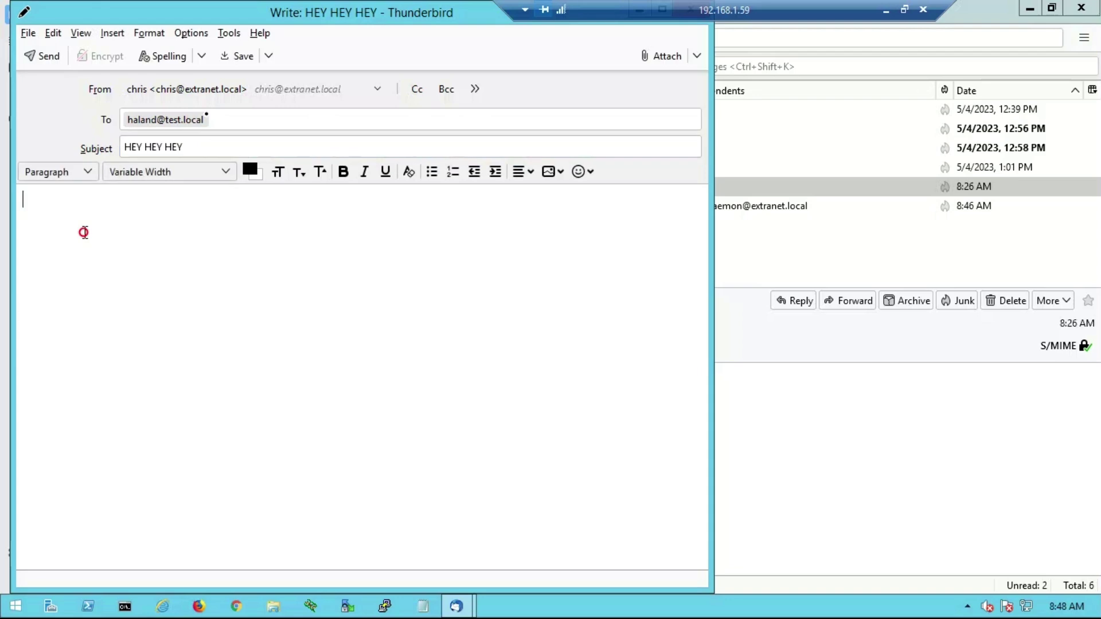
left_click(40, 56)
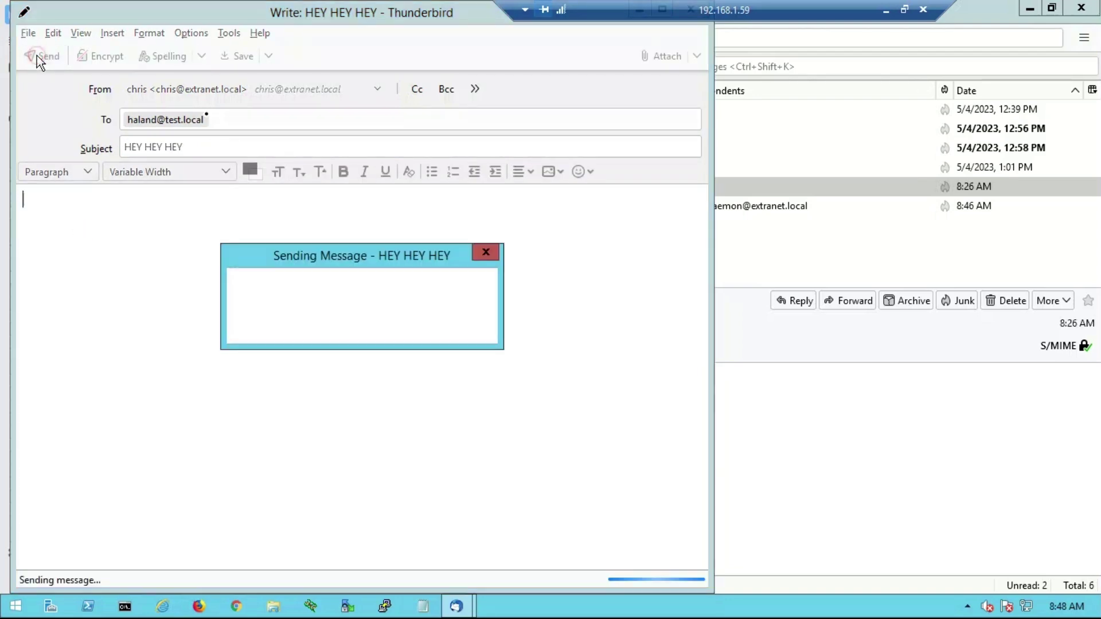